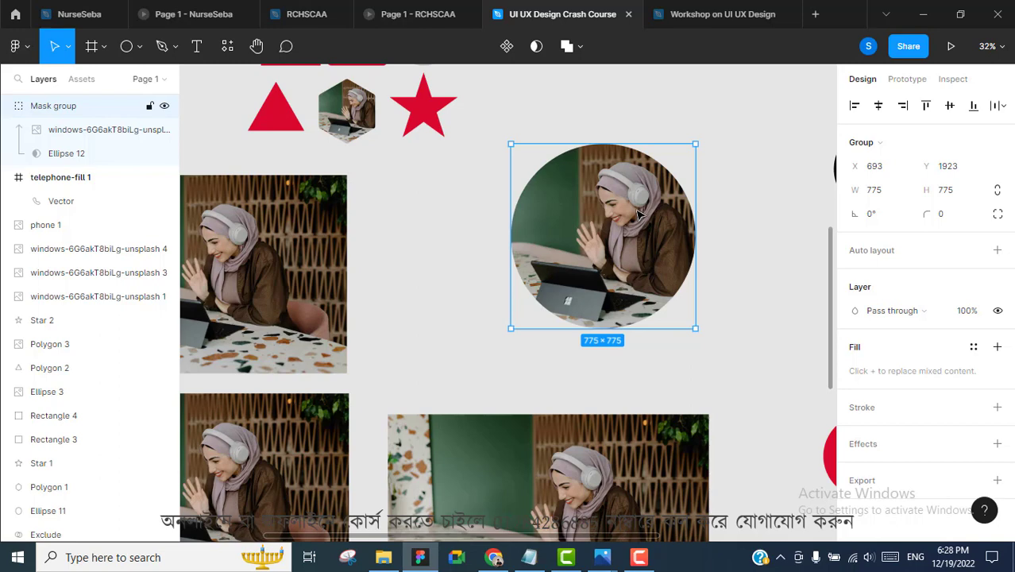
Zoom out to 10% to view the circular masked photo
scroll(545, 197, down, 5)
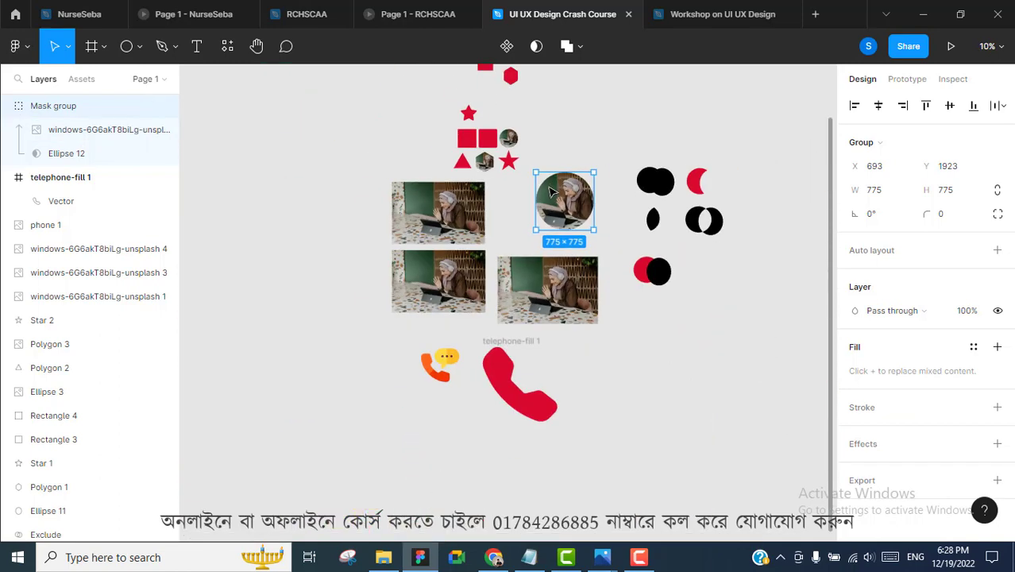
Select the Pen tool and zoom to 71% on an empty part of the canvas
click(139, 46)
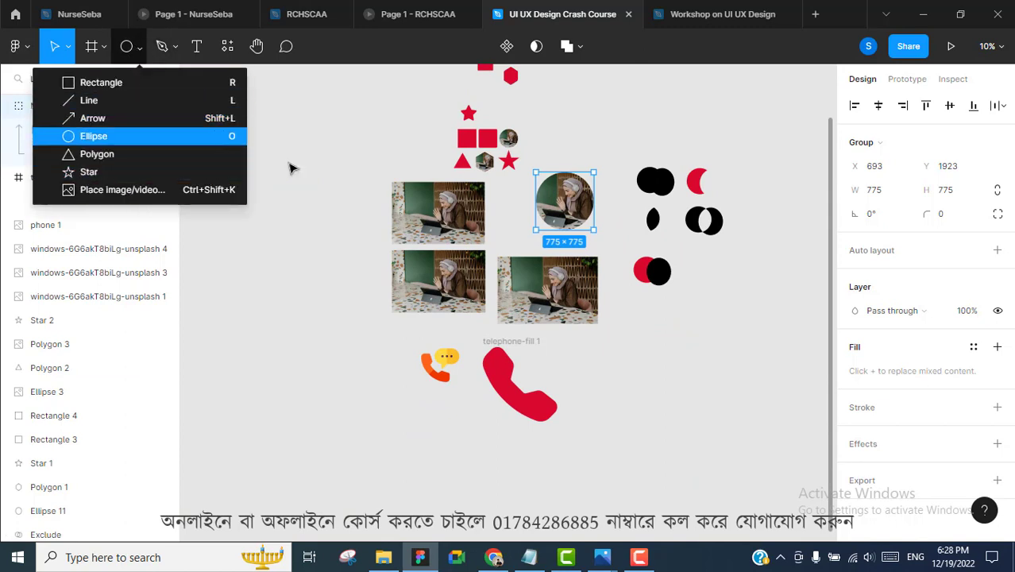
click(653, 358)
scroll(347, 197, up, 4)
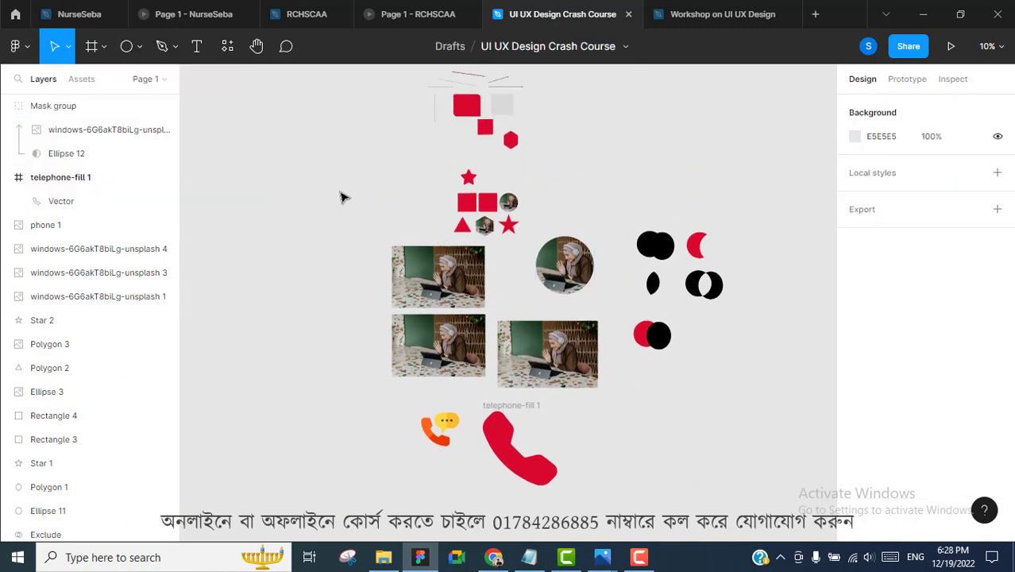
click(174, 49)
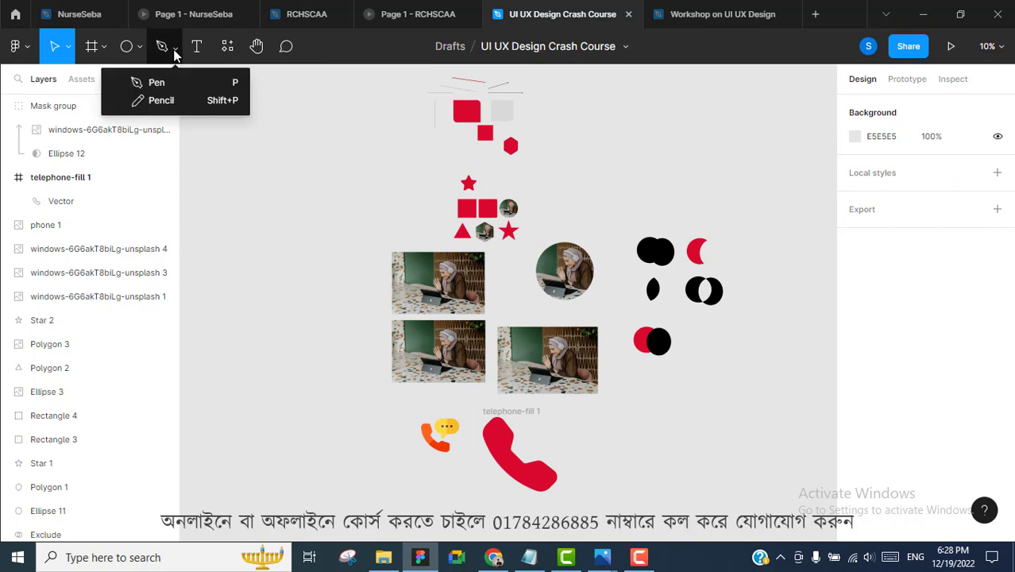
click(159, 82)
scroll(310, 175, up, 3)
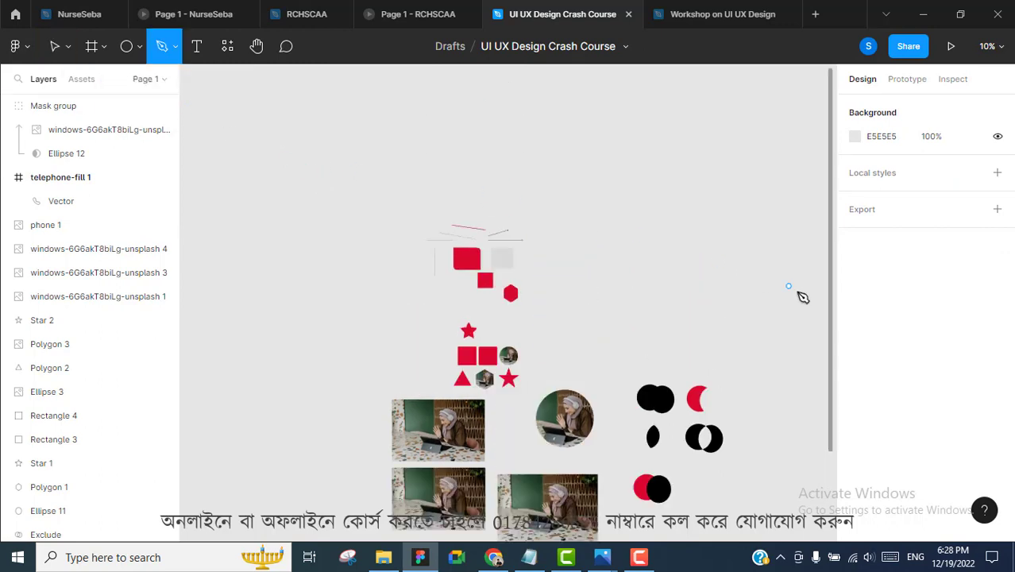
scroll(628, 260, down, 1)
scroll(691, 278, up, 3)
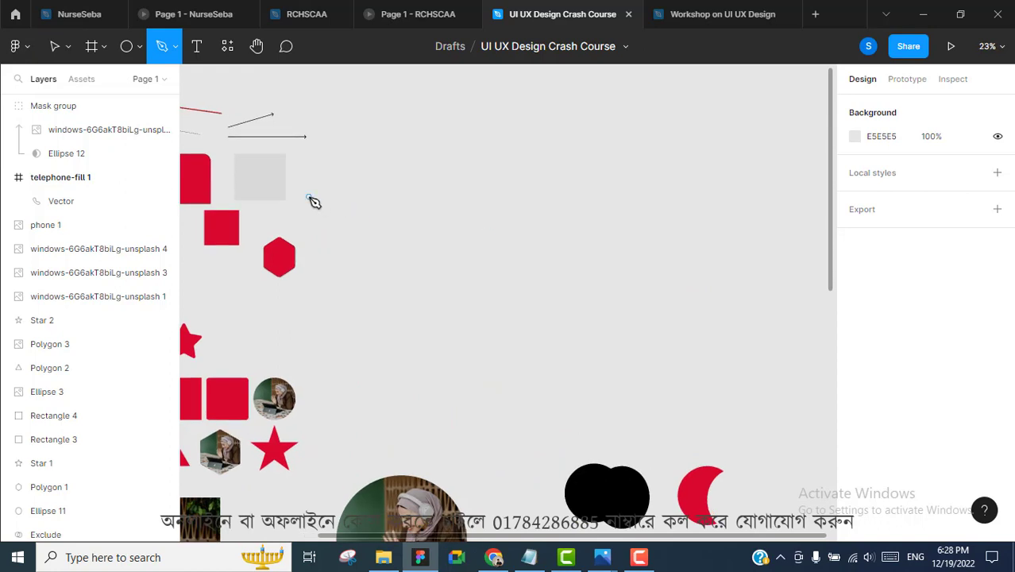
scroll(350, 204, up, 6)
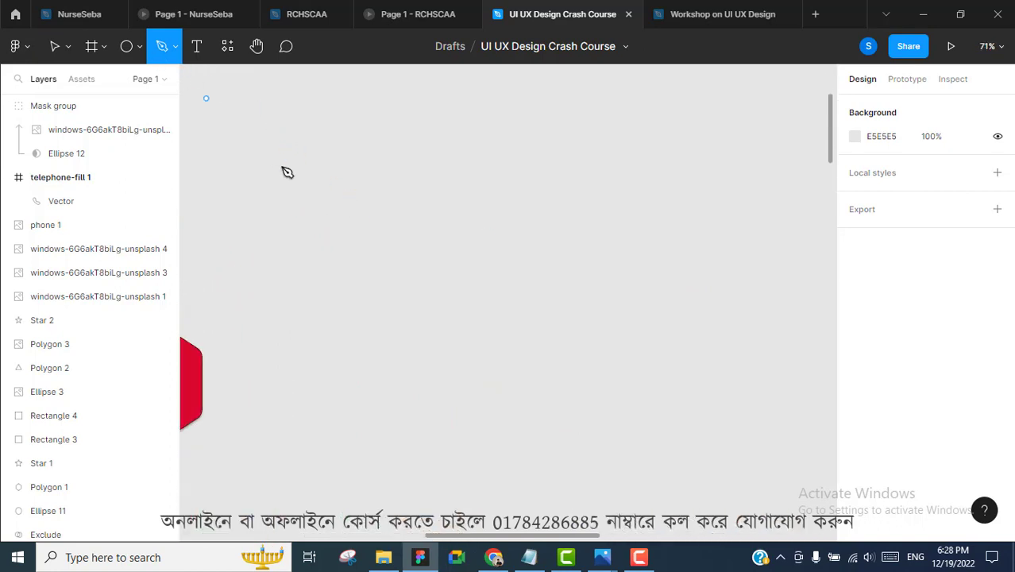
Draw a closed four-sided path with the Pen
click(332, 179)
click(615, 159)
click(570, 322)
click(402, 379)
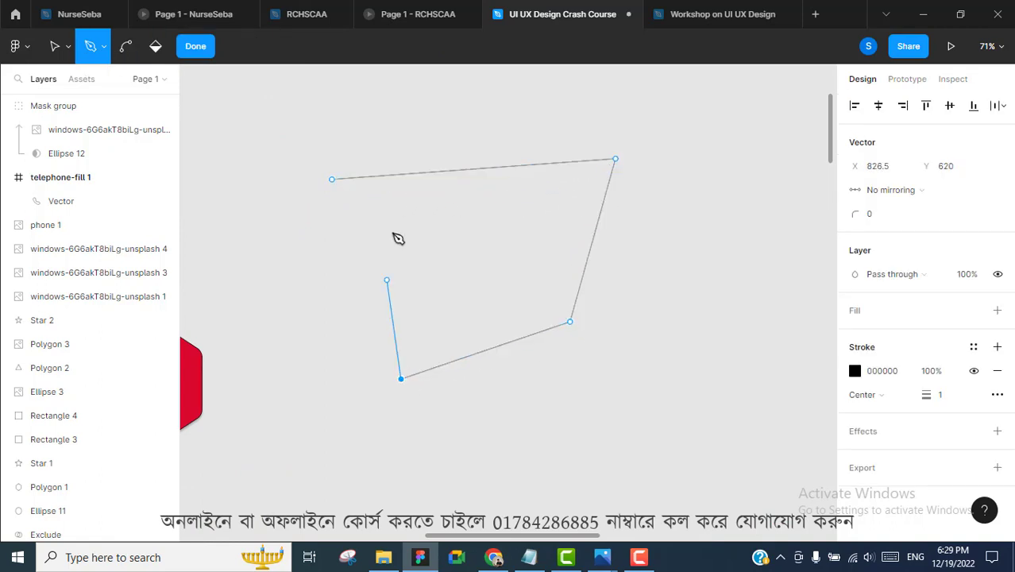
click(332, 179)
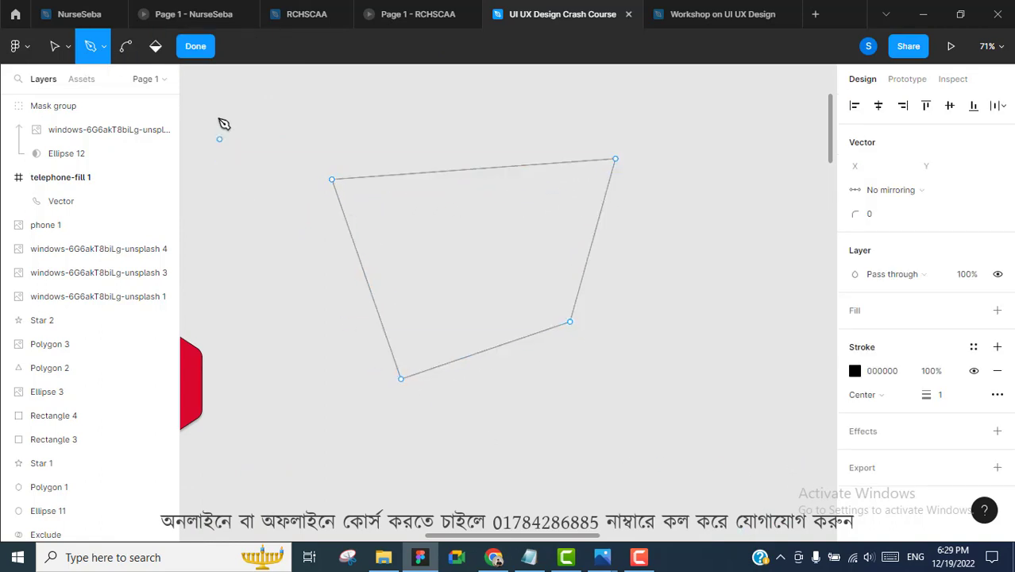
click(196, 46)
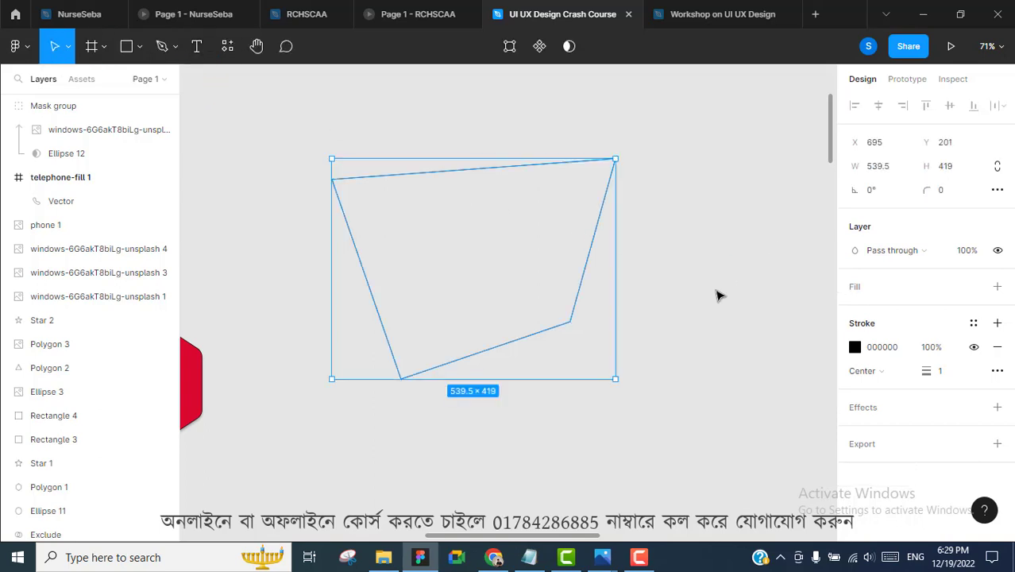
Give the shape a red DA092F fill and a matching red outline
click(998, 287)
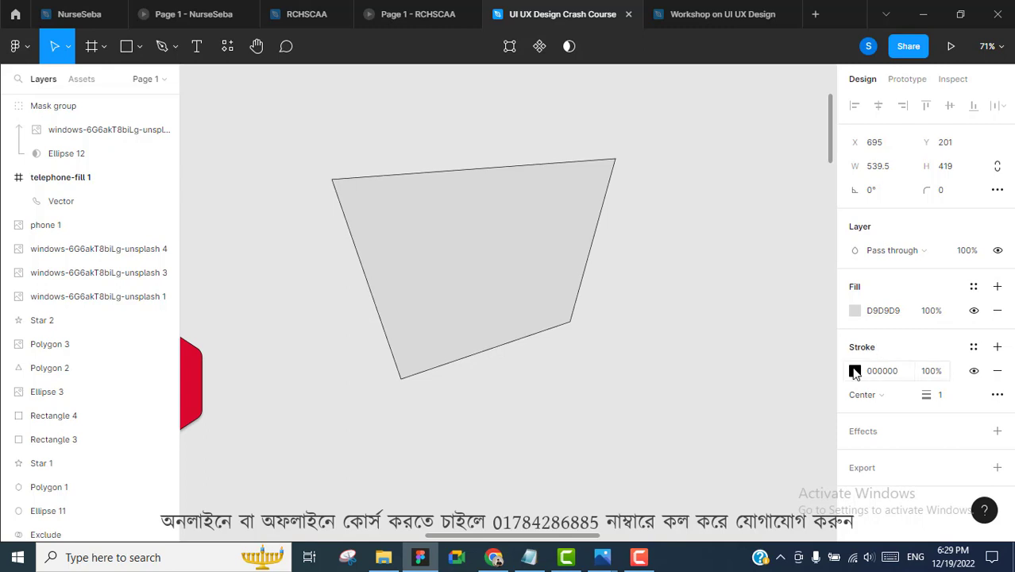
click(855, 371)
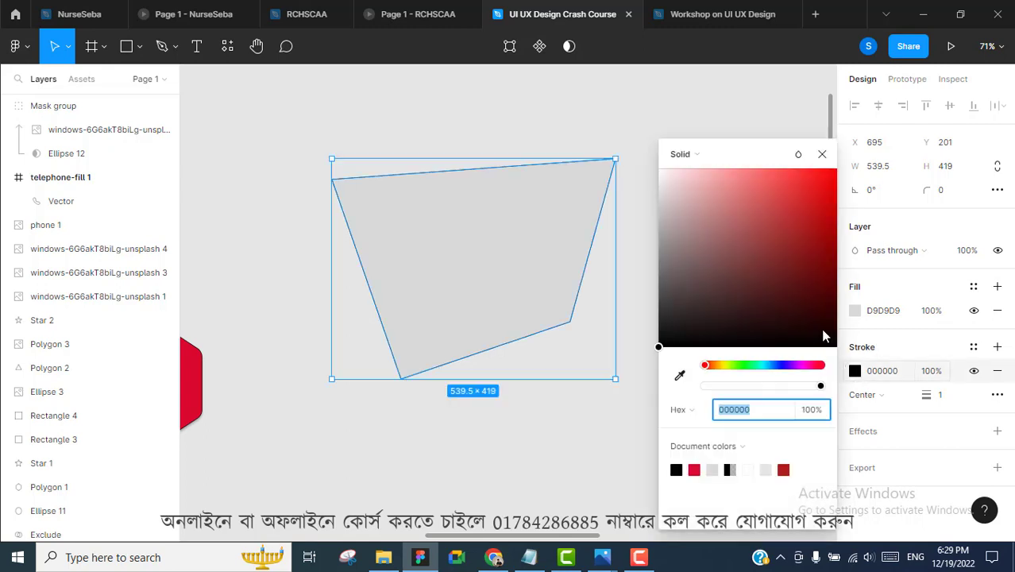
click(696, 469)
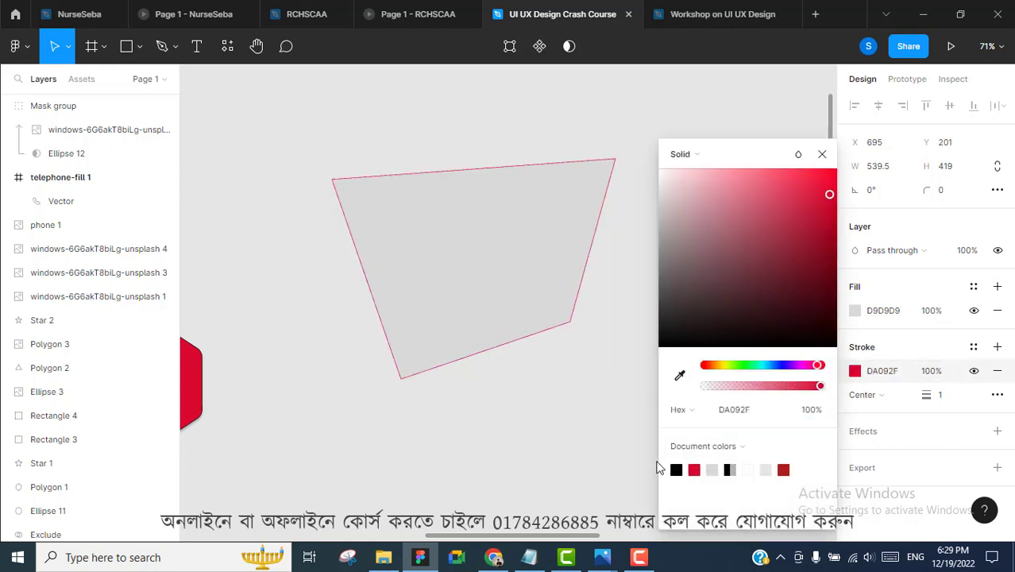
click(855, 311)
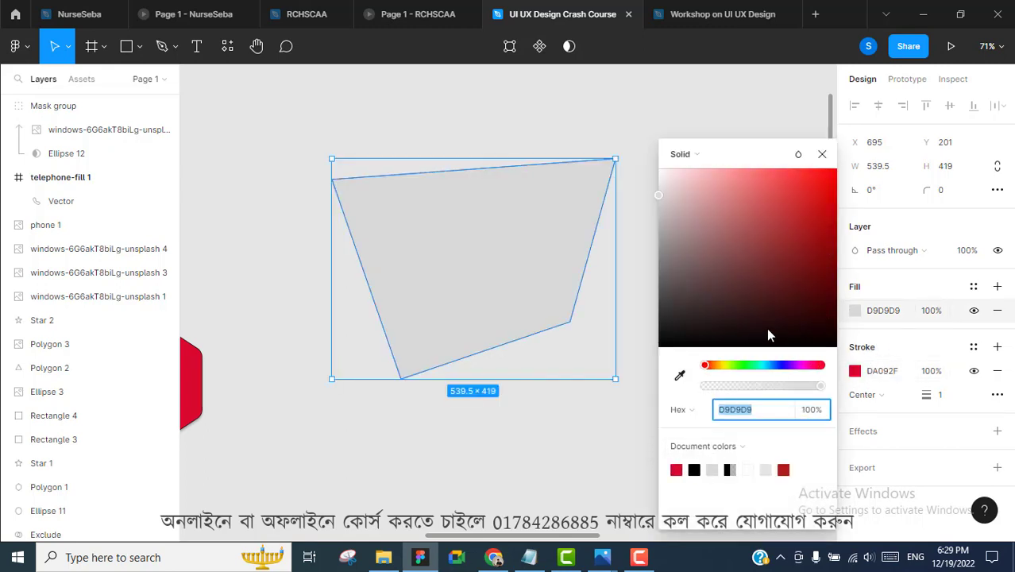
click(678, 469)
click(546, 443)
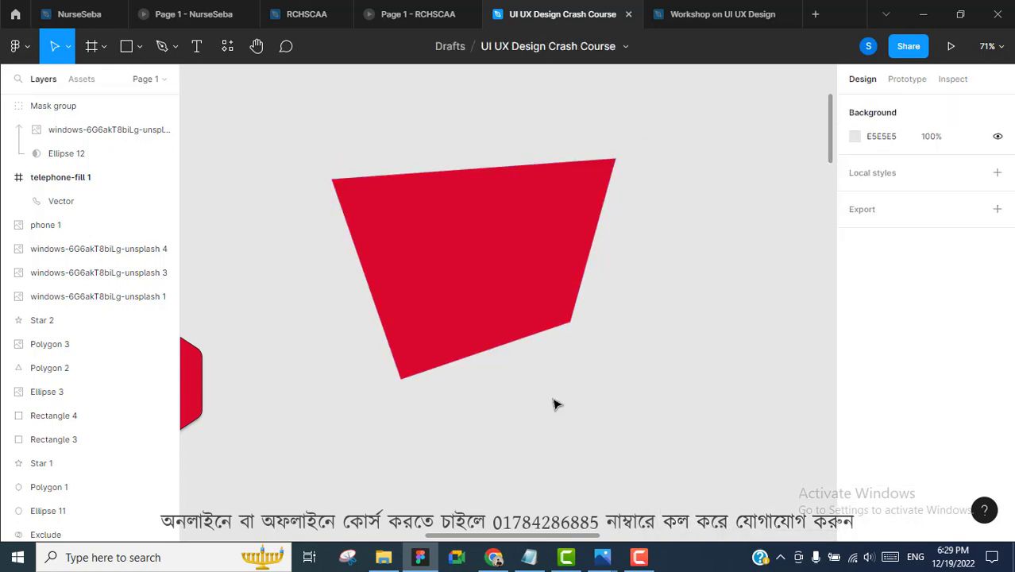
Set the shape's corner radius to 16 and move it up and left
click(467, 252)
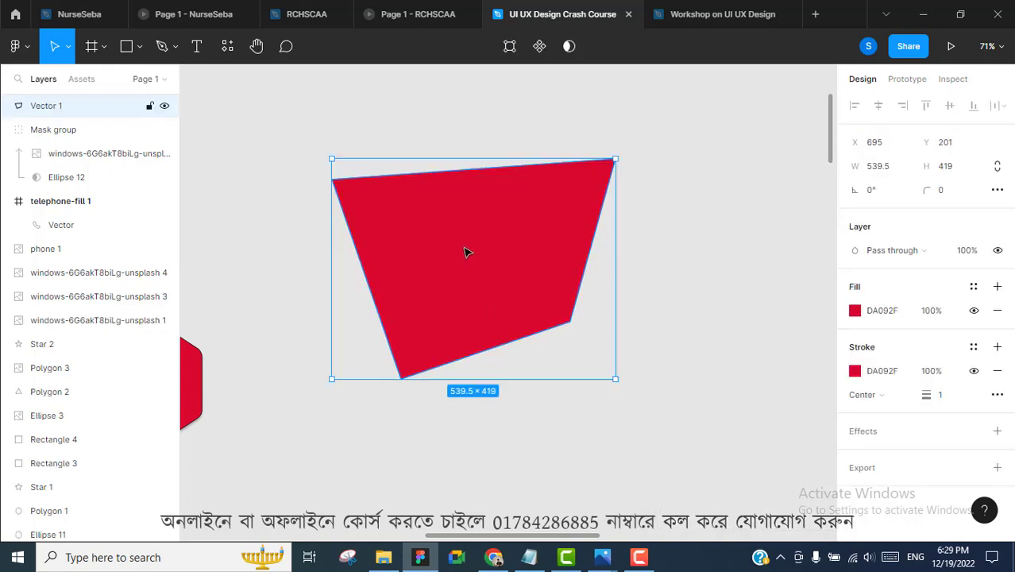
click(946, 198)
text(16)
key(Return)
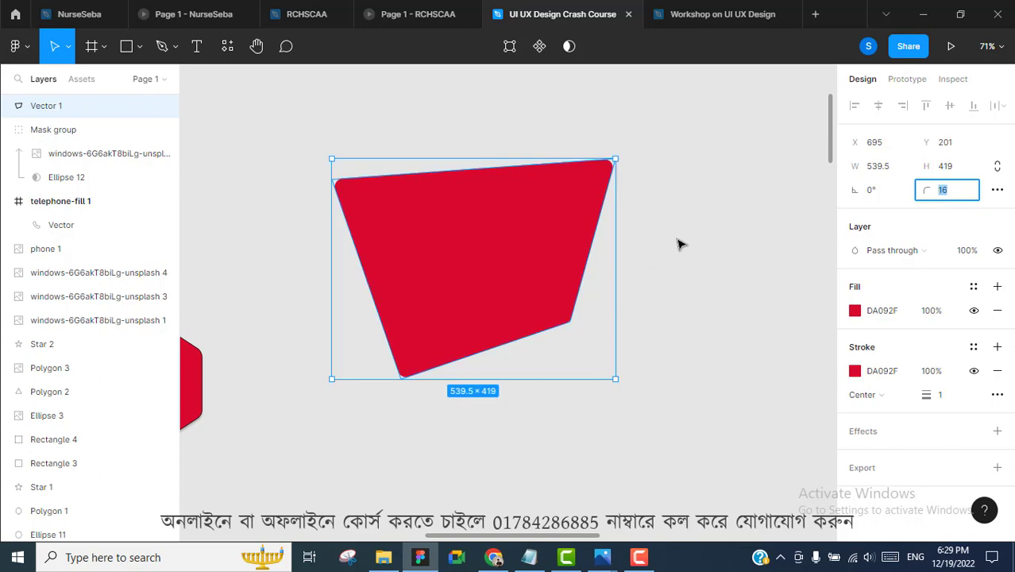
click(612, 247)
drag(580, 221, 524, 177)
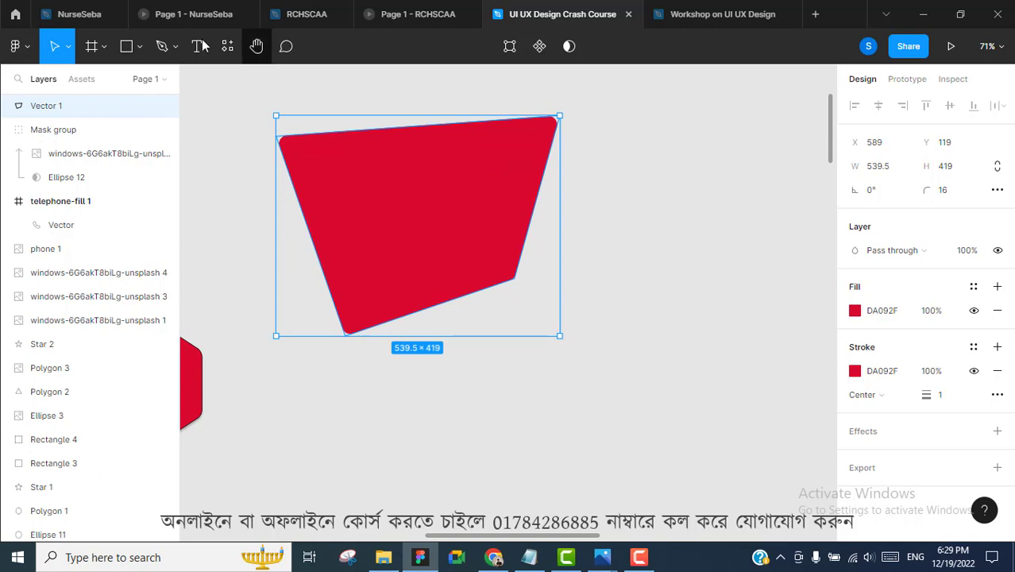
Sketch a freehand black scribble with weight 3 right of the red shape
click(176, 48)
click(162, 100)
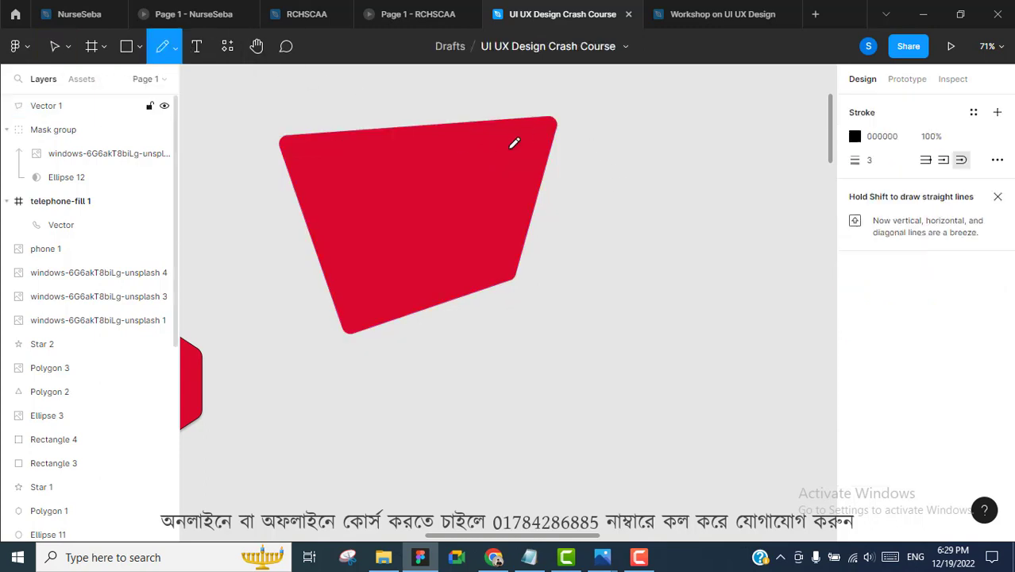
drag(692, 172, 721, 210)
mouse_move(664, 260)
mouse_down()
mouse_move(718, 227)
mouse_move(673, 336)
mouse_move(625, 355)
mouse_move(598, 322)
mouse_move(683, 226)
mouse_up()
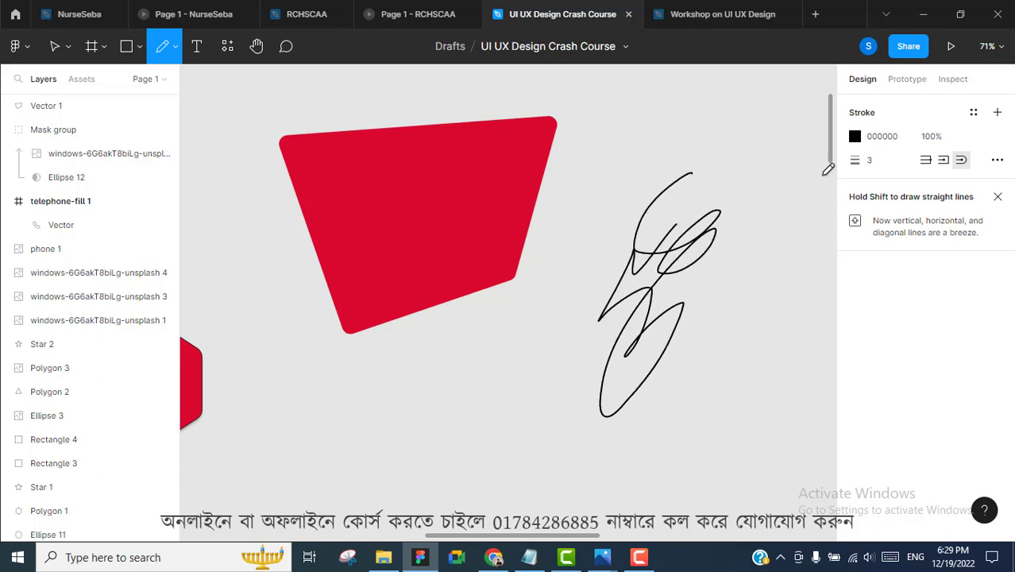
scroll(595, 173, down, 4)
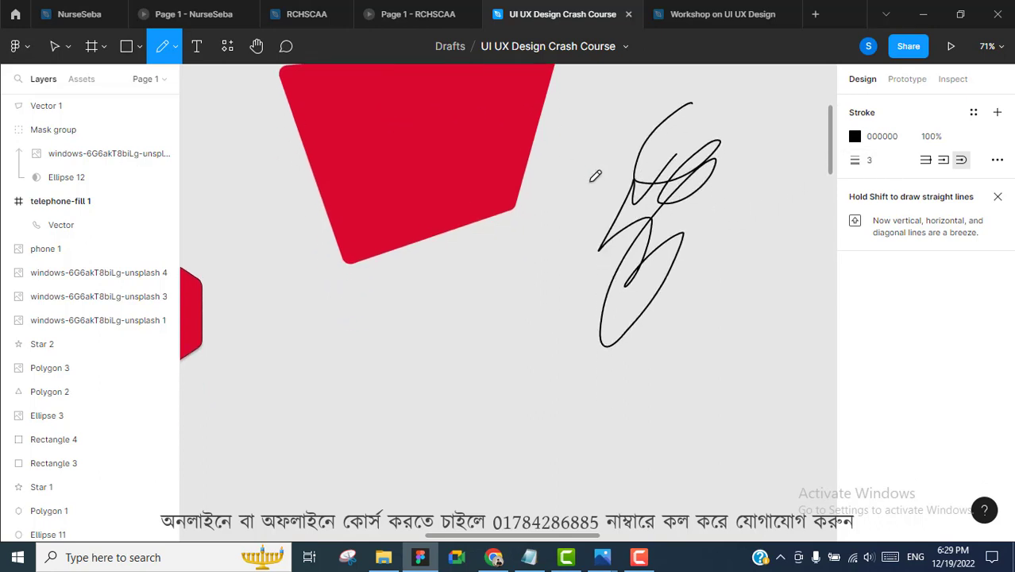
mouse_move(412, 253)
mouse_down()
mouse_move(356, 291)
mouse_move(367, 340)
mouse_move(413, 306)
mouse_move(400, 336)
mouse_move(429, 307)
mouse_move(409, 303)
mouse_move(422, 300)
mouse_move(433, 317)
mouse_move(470, 298)
mouse_move(476, 341)
mouse_move(521, 278)
mouse_move(500, 329)
mouse_move(529, 307)
mouse_move(519, 326)
mouse_move(598, 309)
mouse_move(574, 324)
mouse_move(612, 293)
mouse_move(658, 298)
mouse_up()
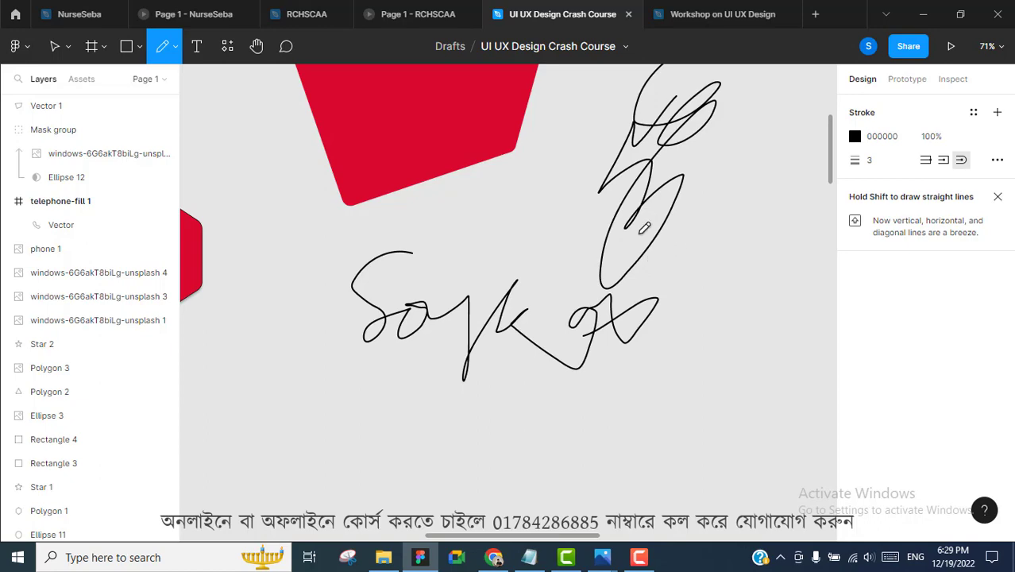
Scroll and zoom the canvas back to the telephone icons
scroll(656, 222, down, 10)
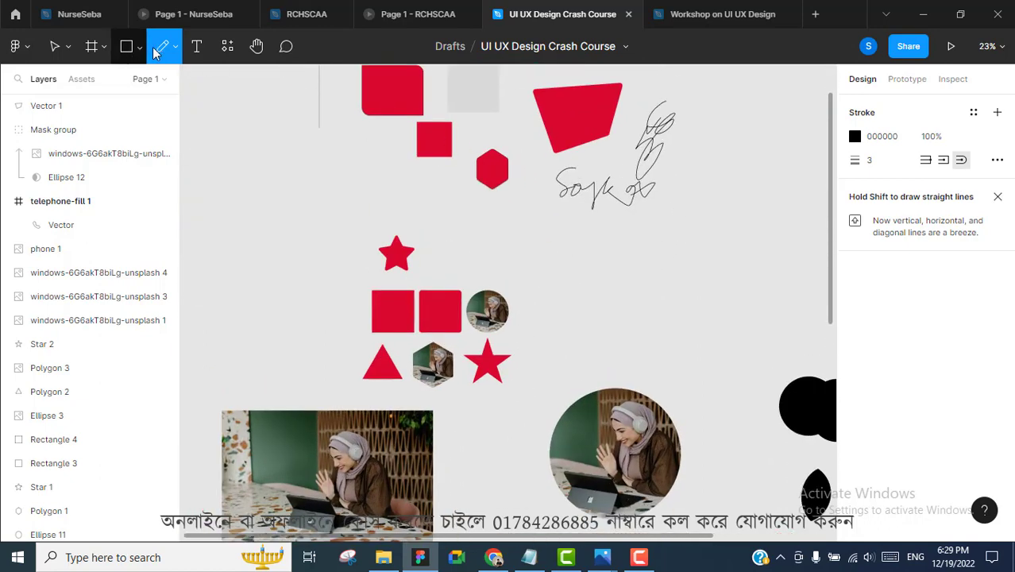
scroll(195, 69, down, 2)
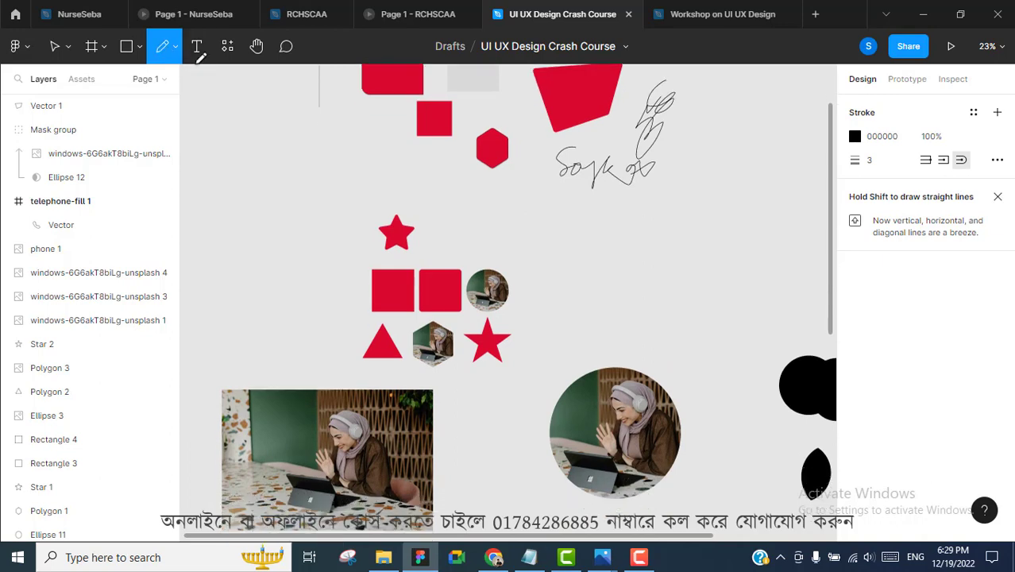
scroll(583, 175, down, 5)
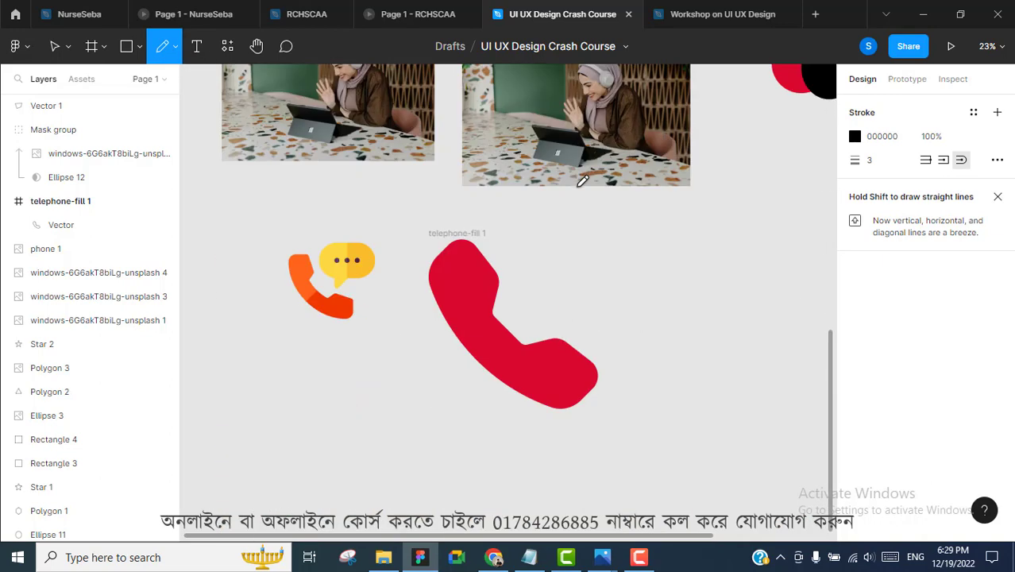
scroll(563, 192, down, 5)
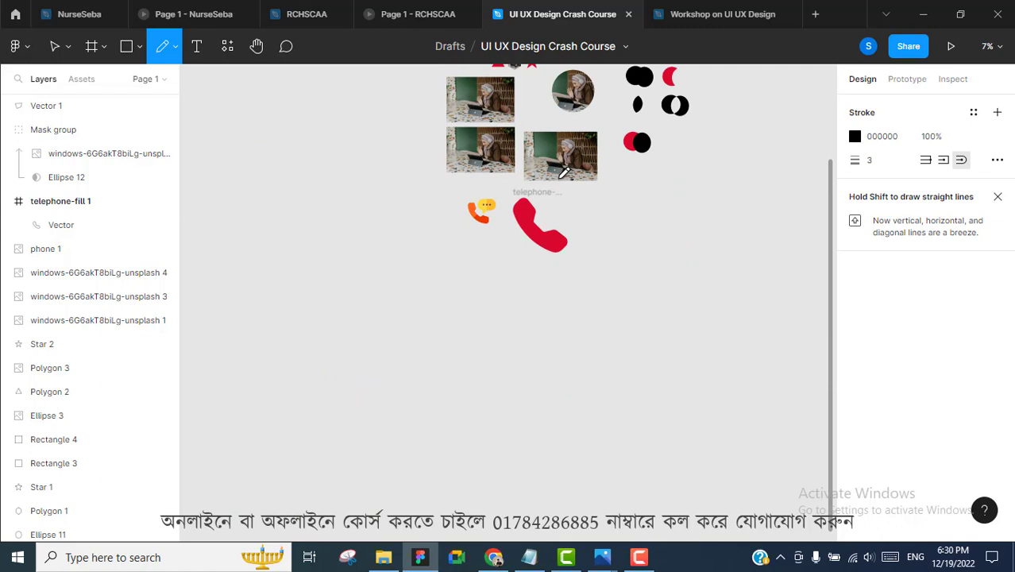
scroll(556, 175, right, 2)
scroll(558, 176, up, 3)
scroll(556, 175, down, 5)
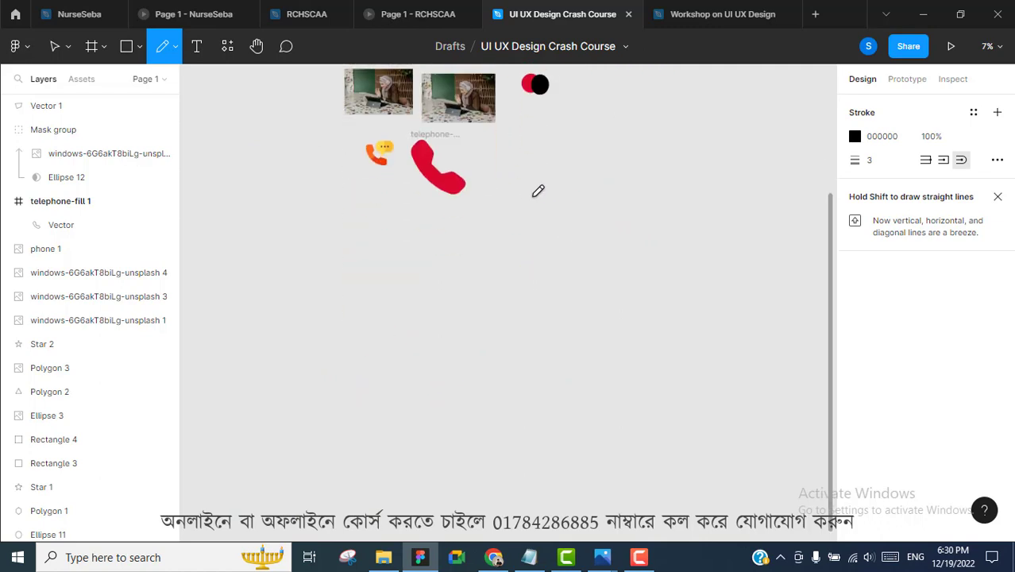
scroll(385, 169, up, 3)
scroll(398, 166, up, 4)
scroll(400, 164, down, 2)
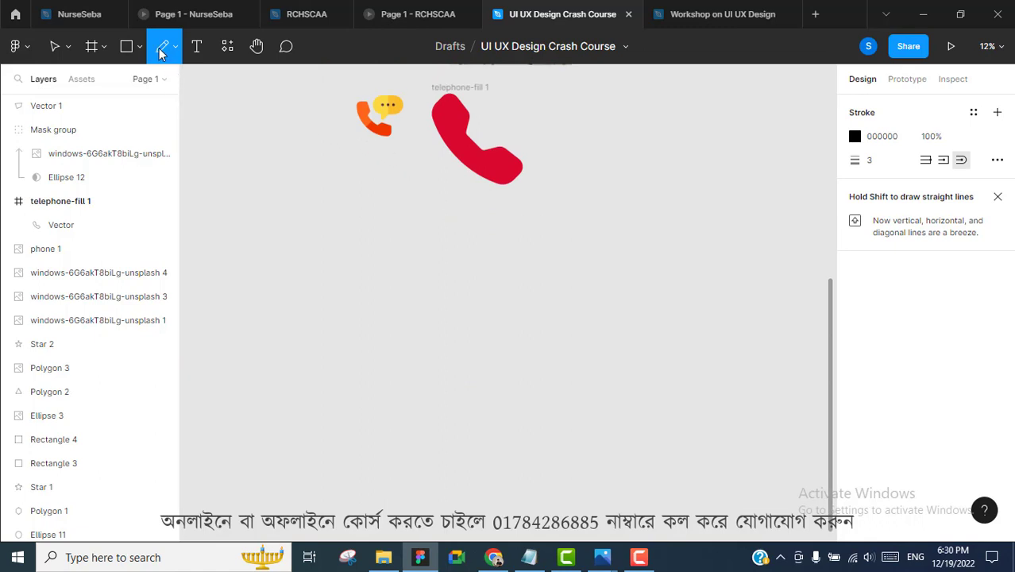
Draw a rectangle and fill it with the document red DA092F
click(128, 49)
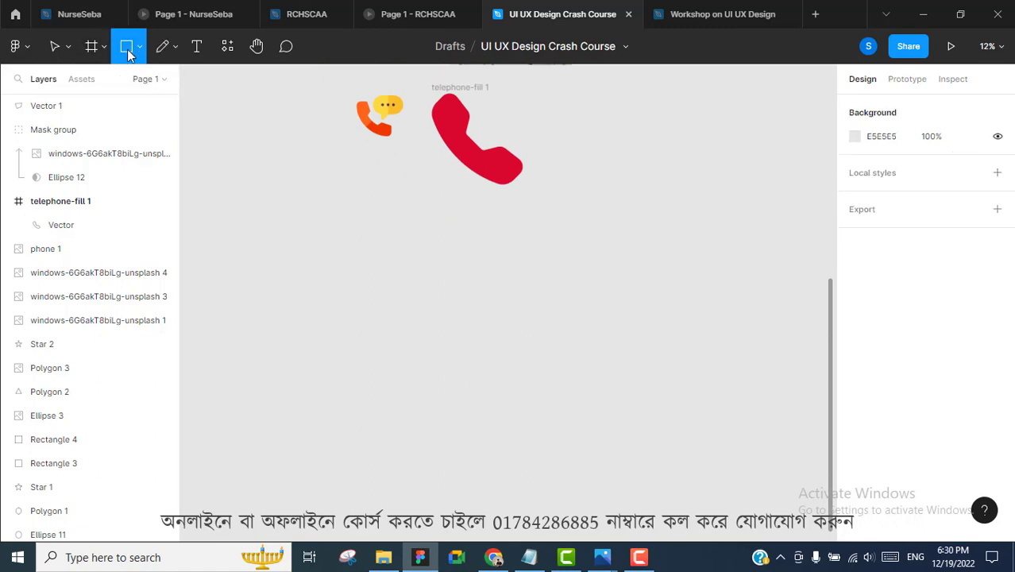
click(140, 49)
click(104, 83)
mouse_move(344, 212)
mouse_down()
mouse_move(379, 263)
mouse_move(414, 287)
mouse_move(398, 267)
mouse_up()
ctrl+scroll(362, 241, up, 3)
ctrl+scroll(361, 242, down, 2)
click(483, 240)
click(433, 227)
click(855, 310)
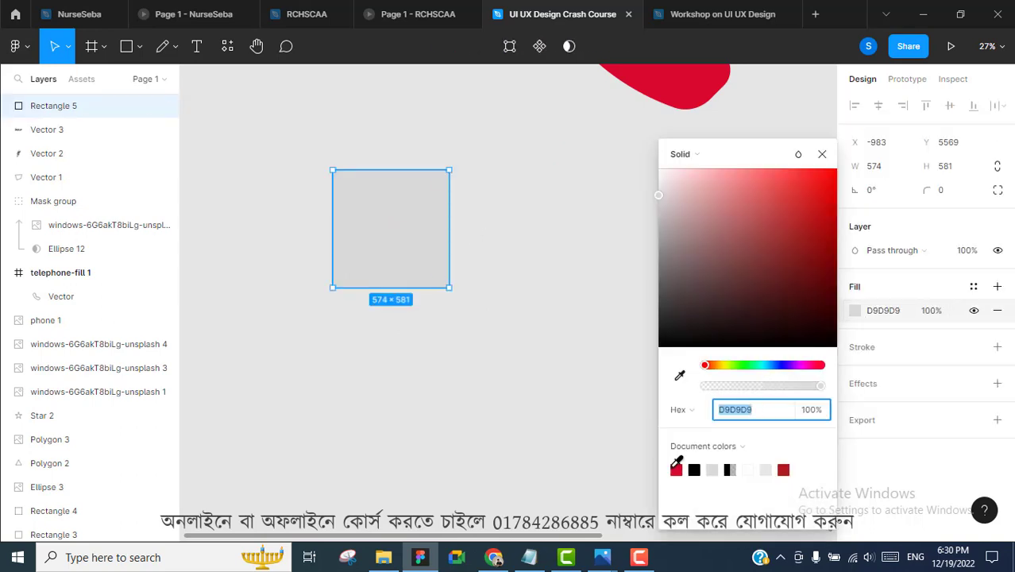
click(676, 467)
click(492, 292)
click(405, 224)
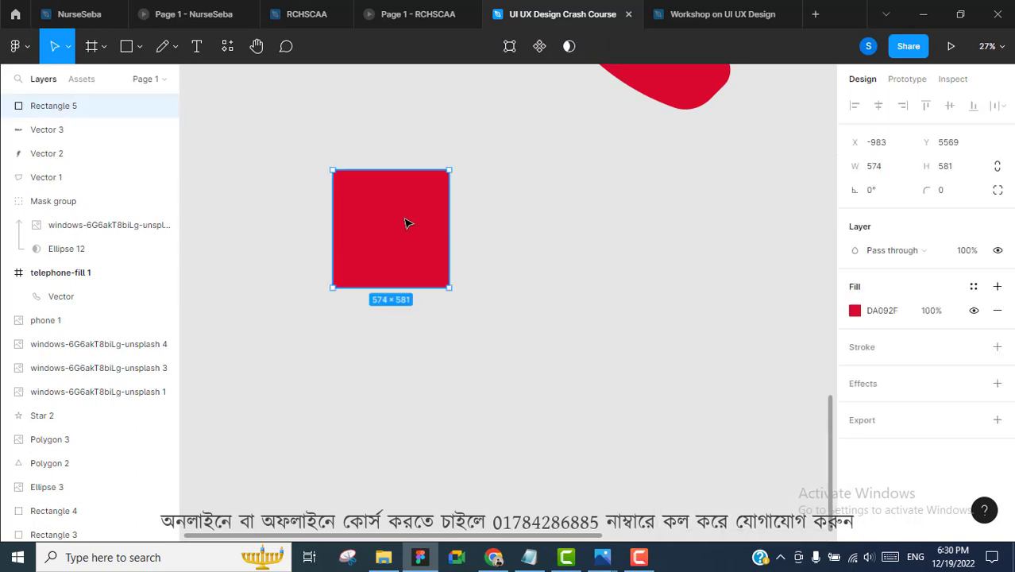
Duplicate the red square twice, stagger the three diagonally and select them all
alt+drag(413, 203, 526, 310)
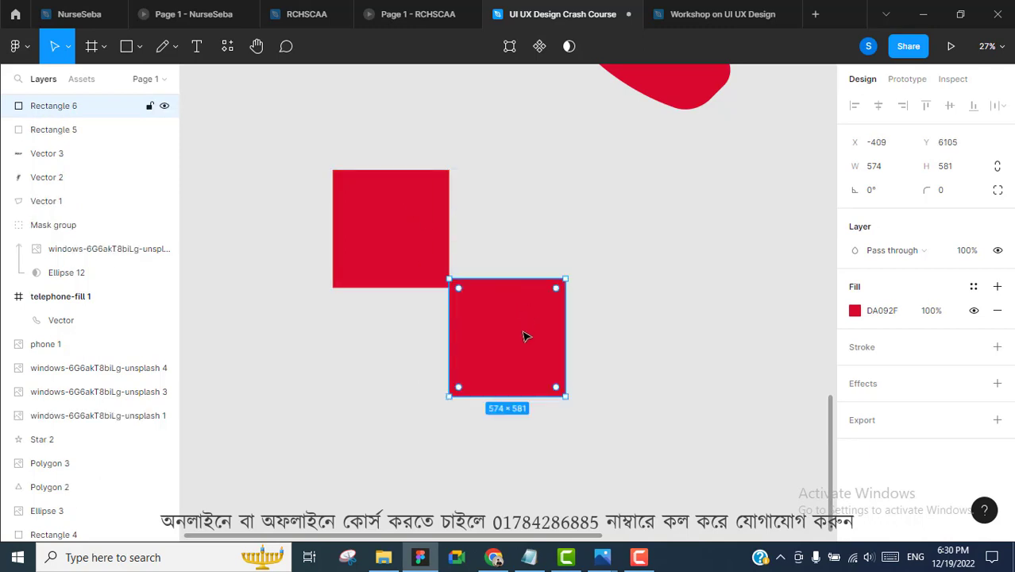
alt+drag(522, 347, 748, 294)
drag(495, 359, 507, 392)
drag(386, 203, 330, 211)
drag(511, 379, 494, 356)
drag(693, 347, 711, 436)
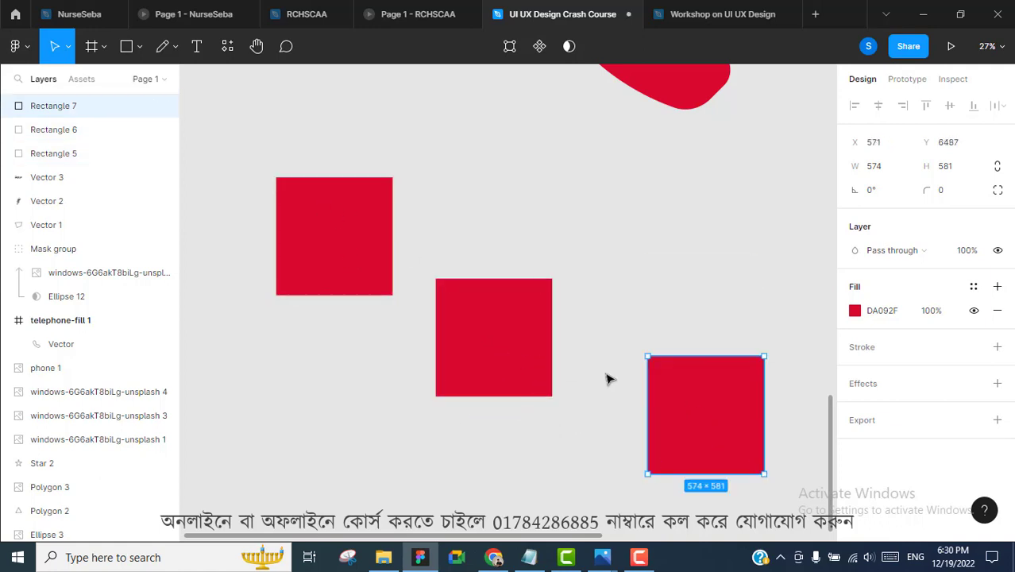
drag(255, 145, 769, 488)
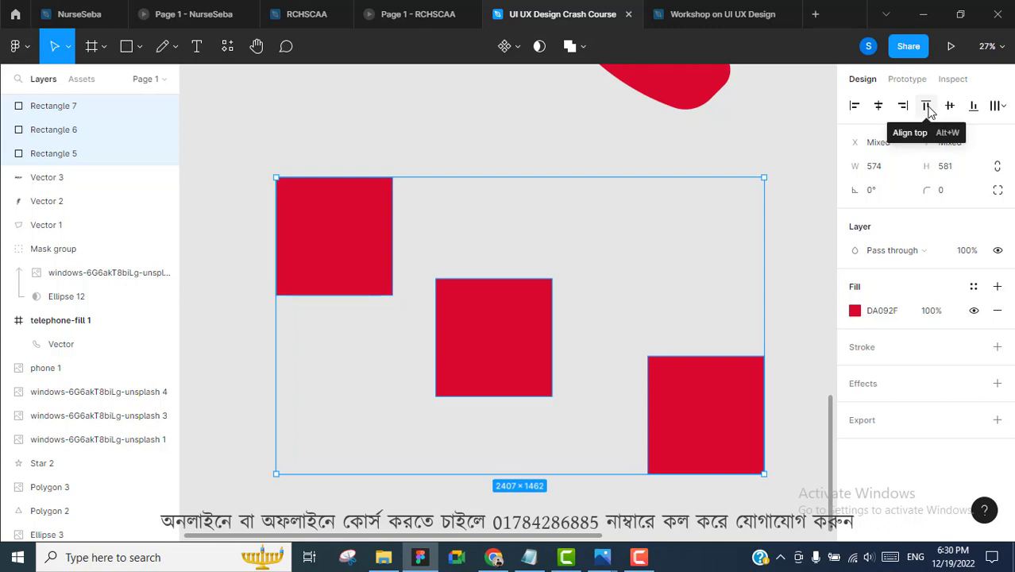
Align the three squares by their top edges, after trying bottom and centre alignment
click(974, 108)
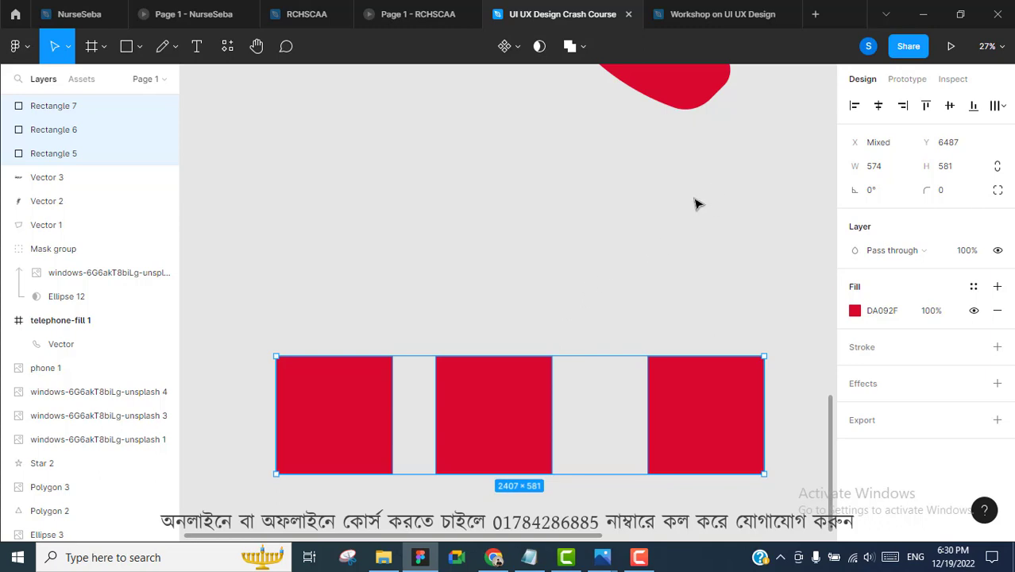
key(ctrl+z)
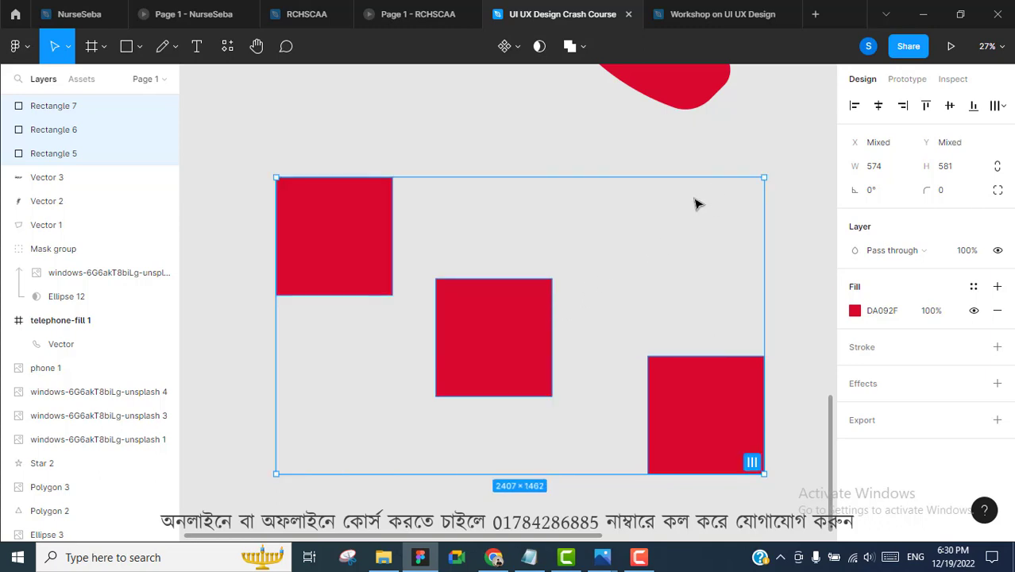
click(950, 107)
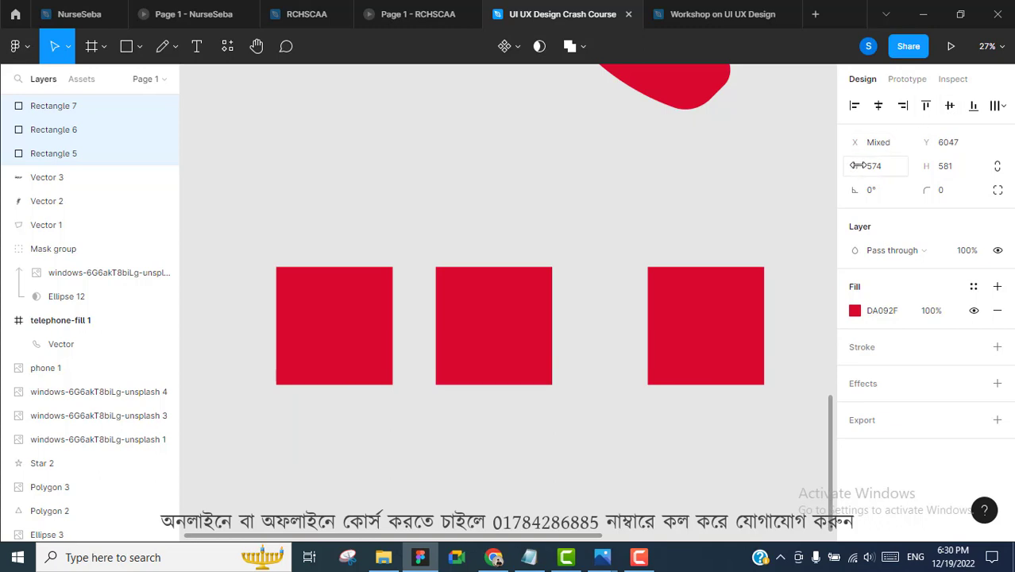
key(ctrl+z)
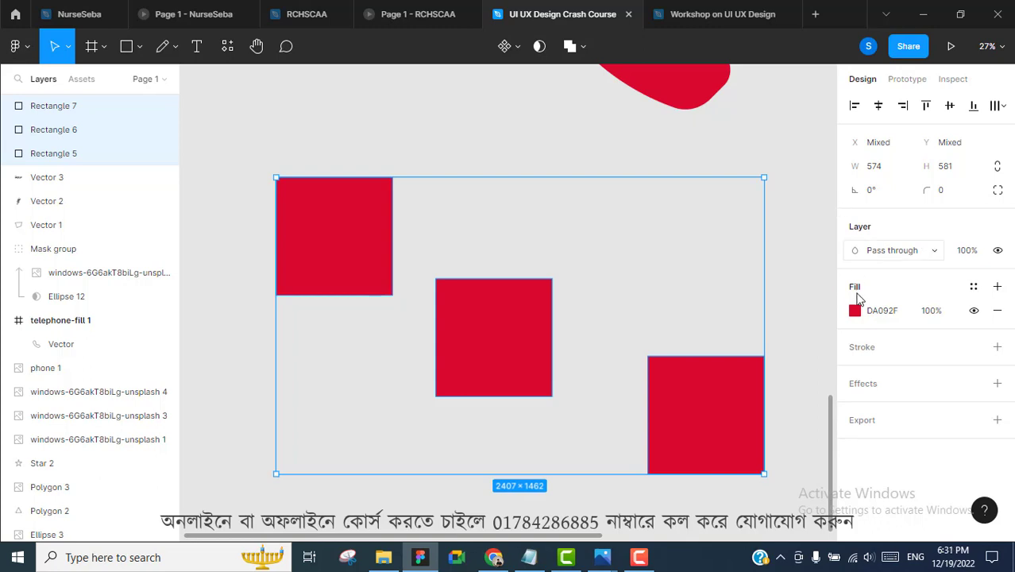
click(926, 106)
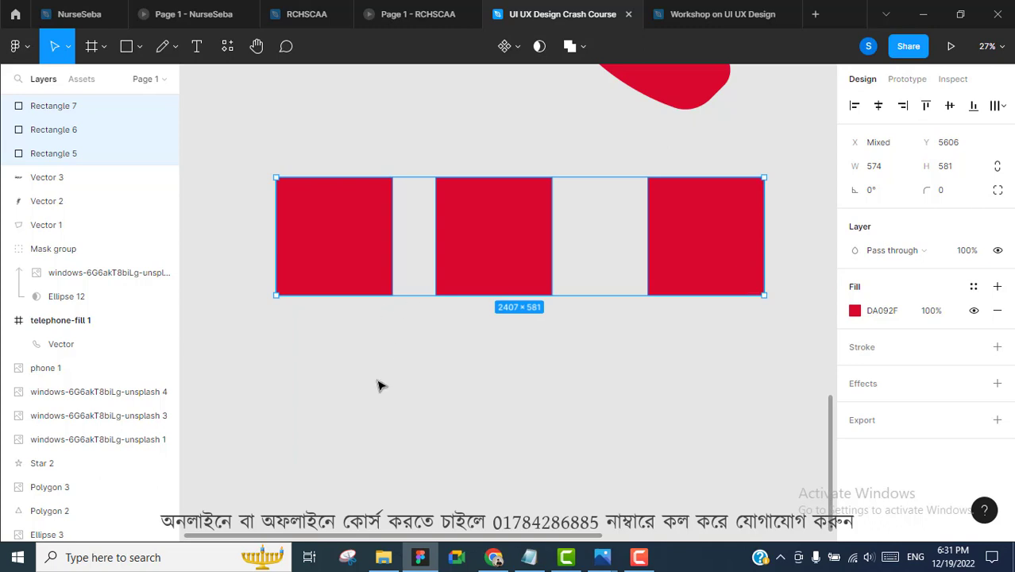
click(1002, 108)
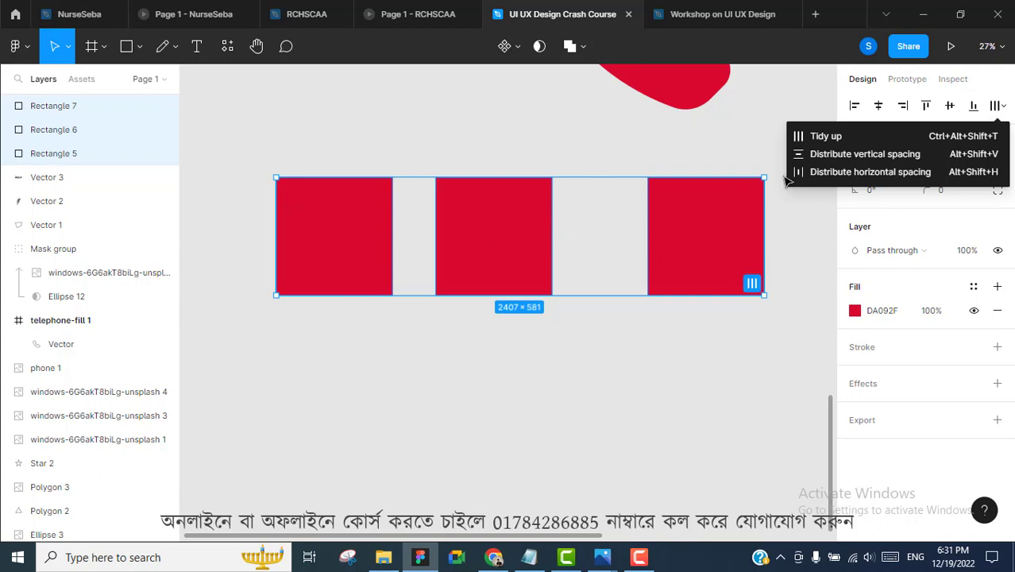
Distribute the squares horizontally with a spacing of 411
click(880, 172)
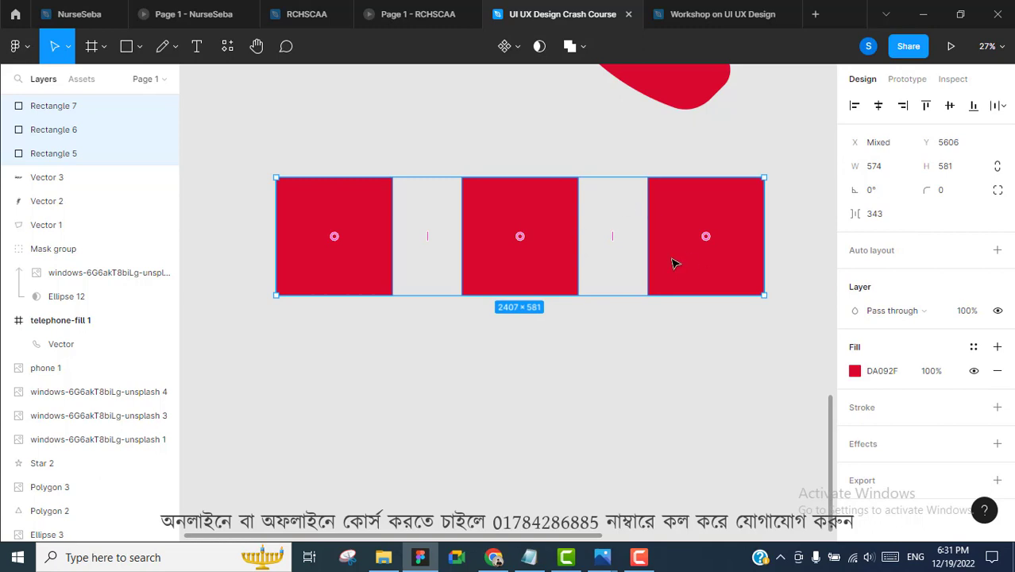
drag(612, 236, 646, 261)
click(894, 219)
key(Down)
key(Down)
key(Down)
key(Down)
key(Down)
key(Down)
key(Down)
key(Down)
key(Down)
key(Down)
key(Down)
key(Down)
key(Down)
key(Down)
key(Down)
key(Down)
key(Down)
key(Down)
key(Down)
key(Down)
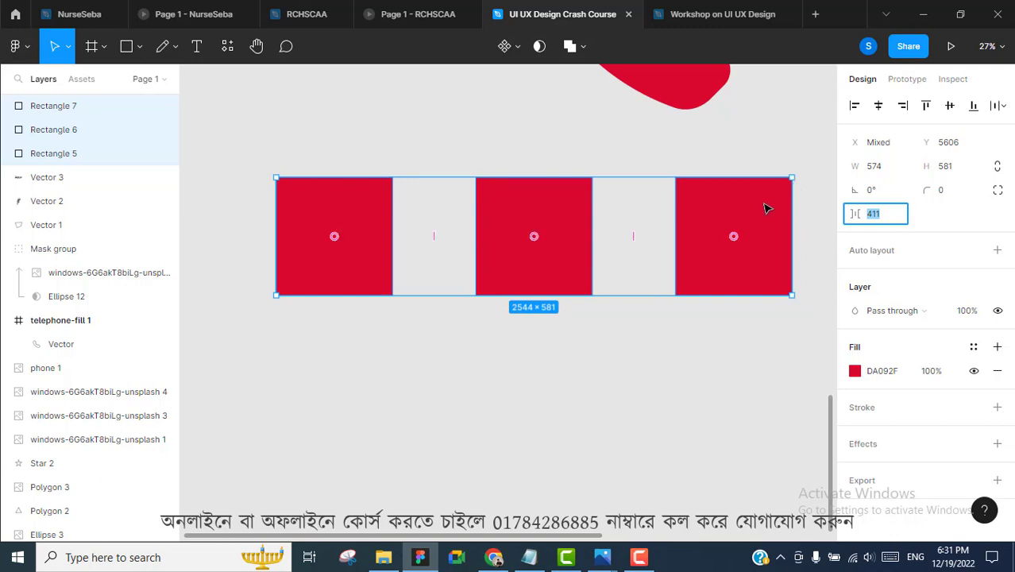
Move the middle square, Rectangle 6, below the row
click(755, 379)
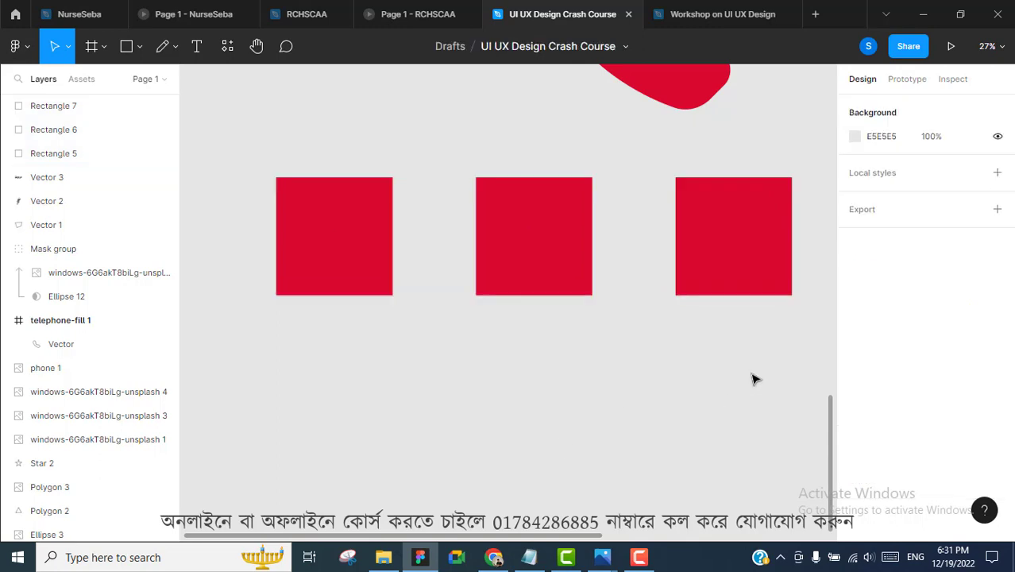
drag(556, 274, 415, 455)
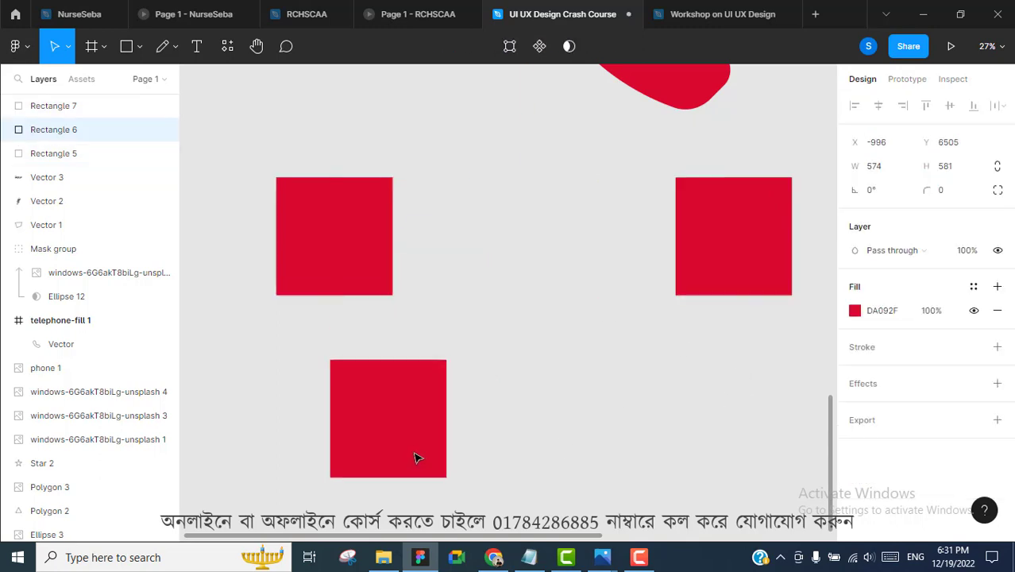
scroll(550, 283, down, 3)
scroll(550, 282, up, 1)
Move Rectangle 7 under Rectangle 6 to form a column and select all three squares
scroll(556, 279, down, 3)
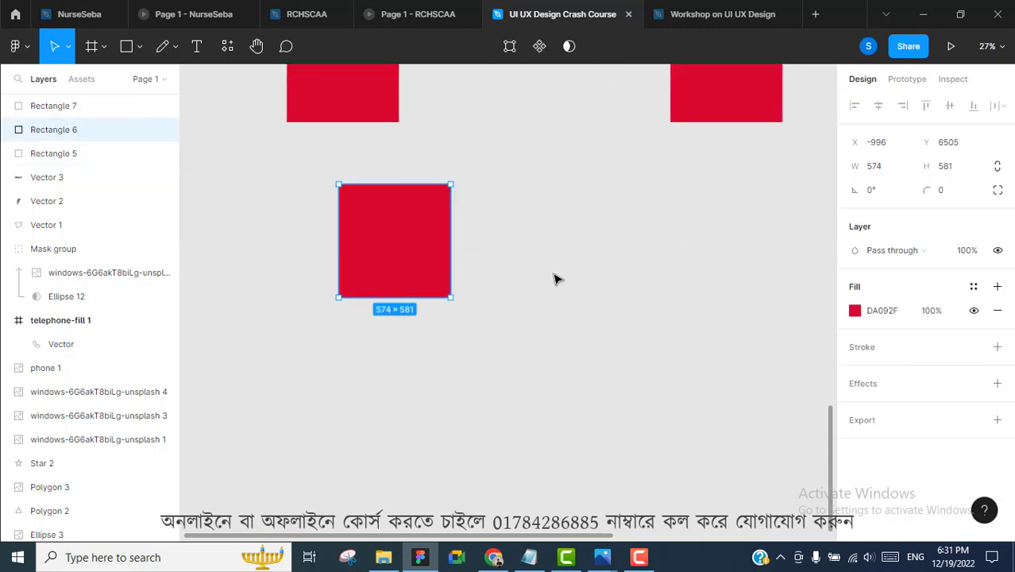
drag(657, 146, 492, 378)
click(476, 267)
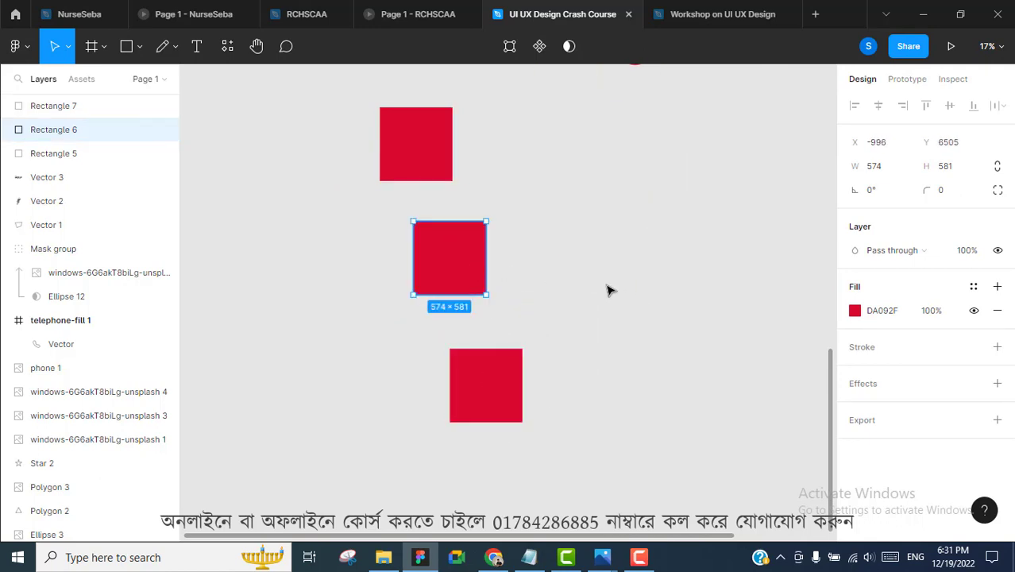
click(507, 381)
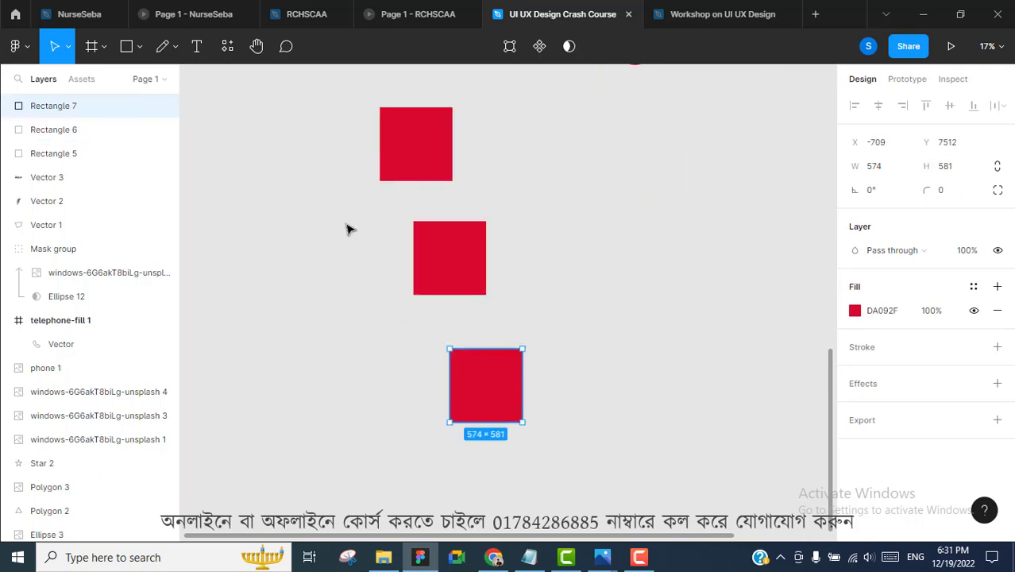
click(286, 47)
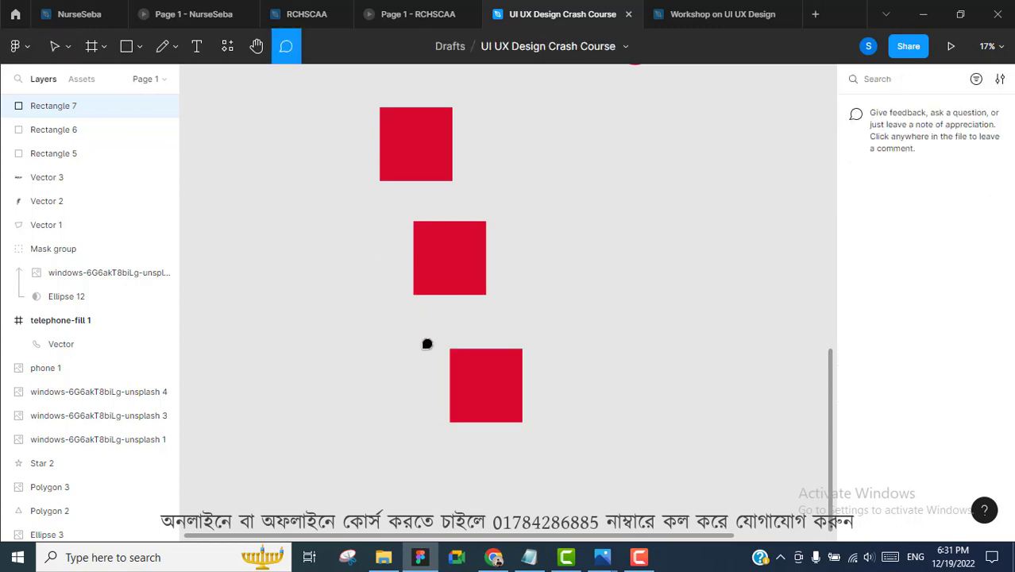
click(291, 50)
drag(285, 131, 568, 513)
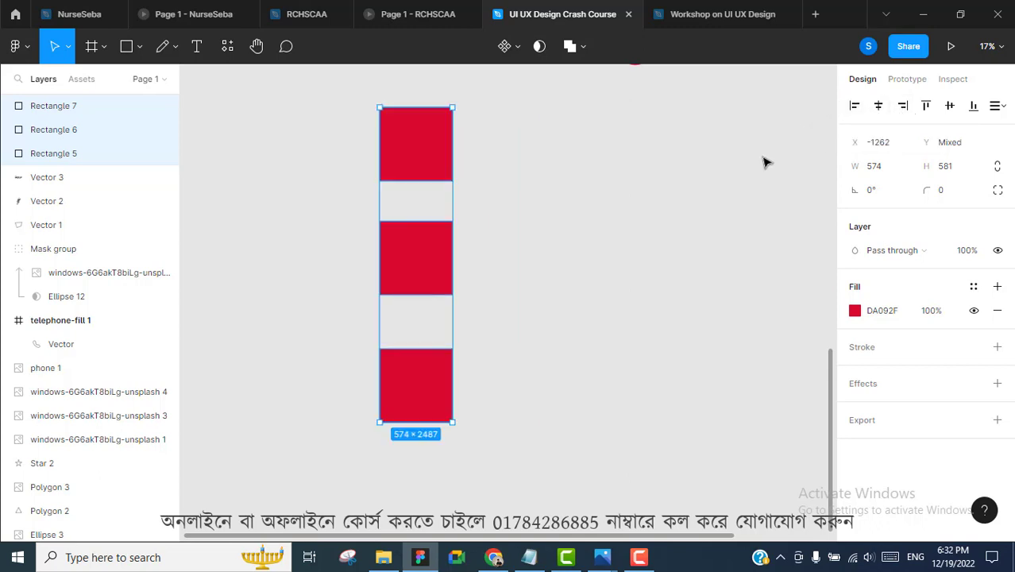
Align the three rectangles along their right edges, after undoing trial alignments
key(ctrl+z)
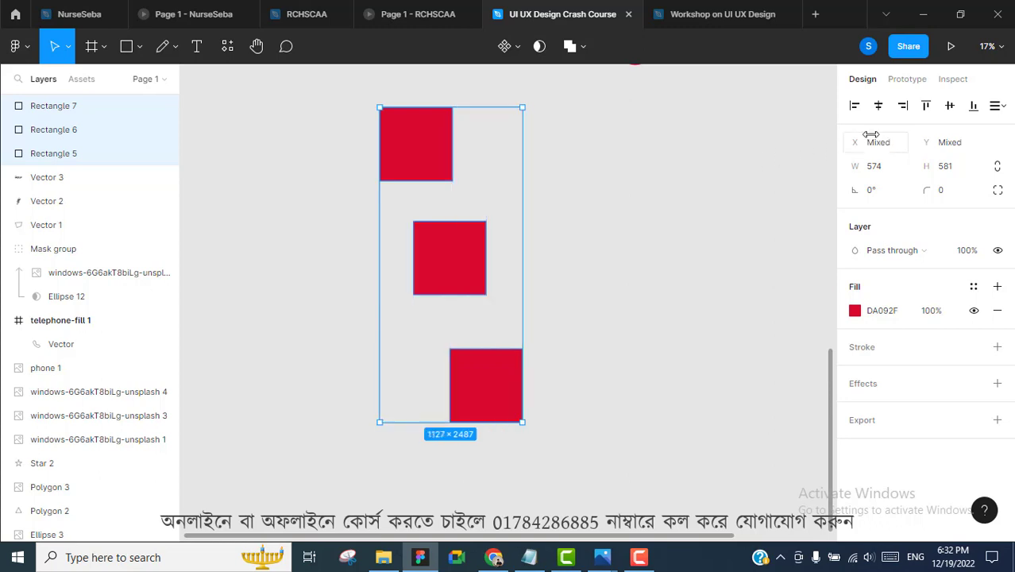
click(927, 107)
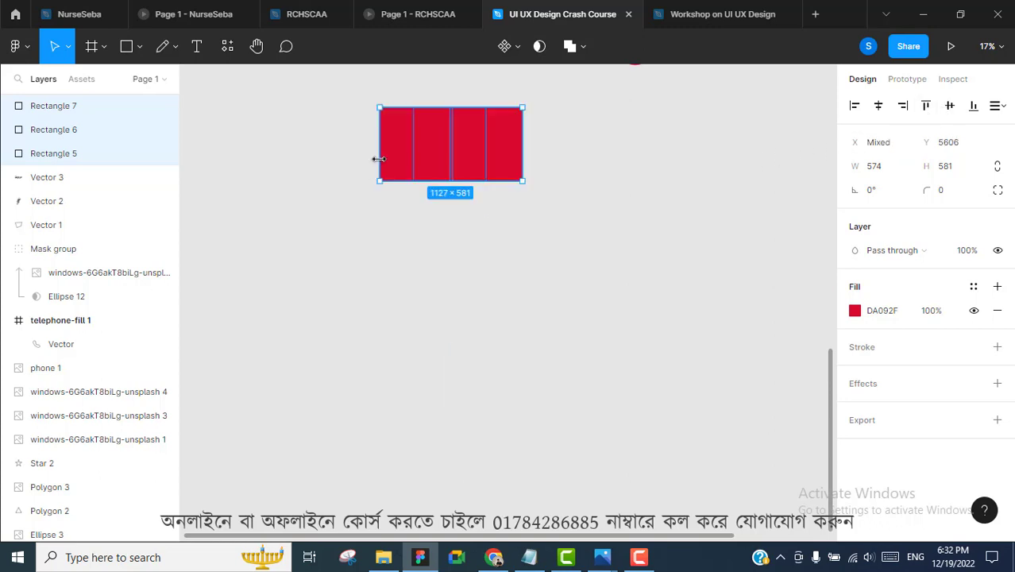
key(ctrl+z)
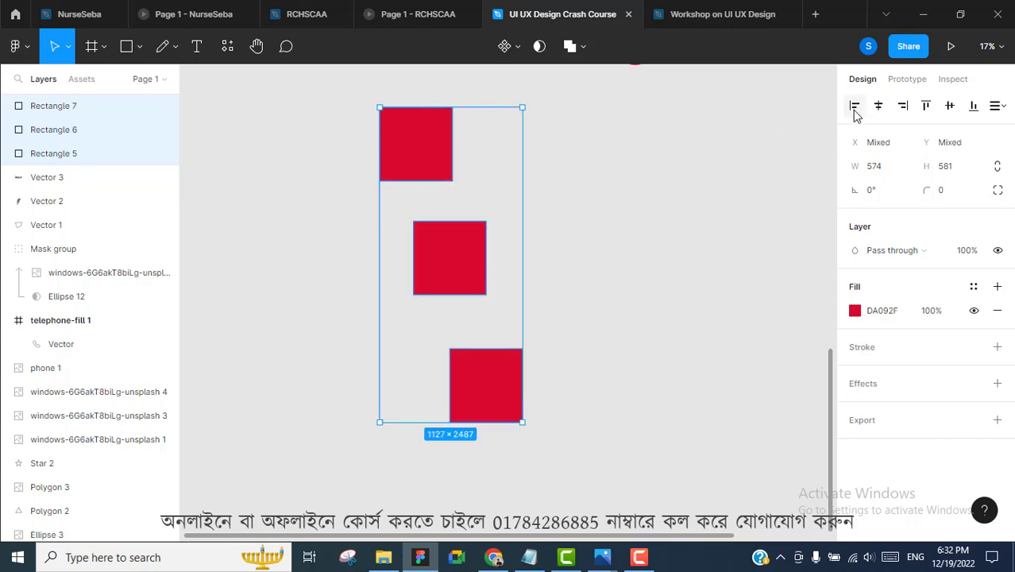
click(880, 108)
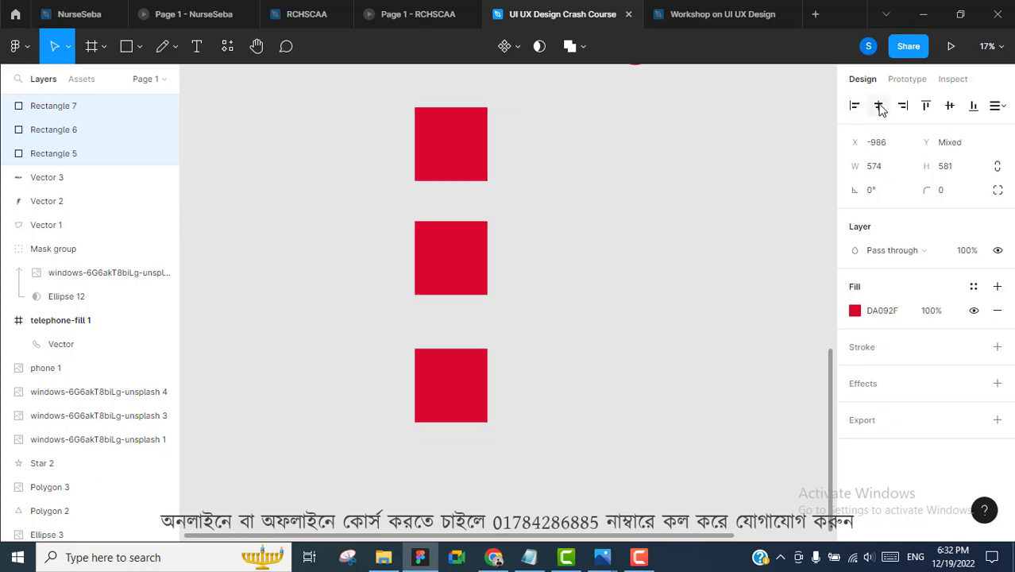
key(ctrl+z)
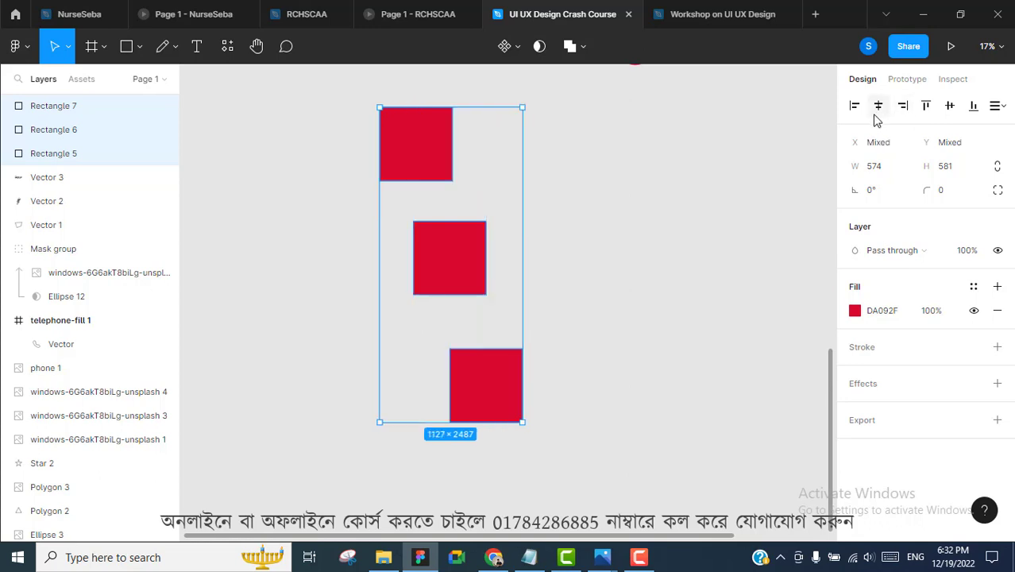
click(902, 106)
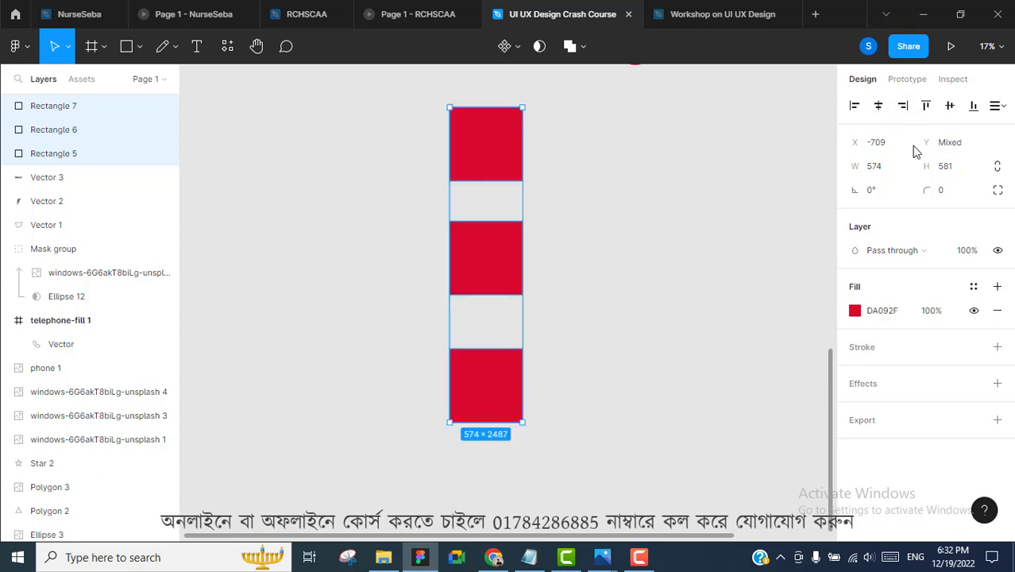
Distribute the rectangles with equal vertical spacing
click(999, 105)
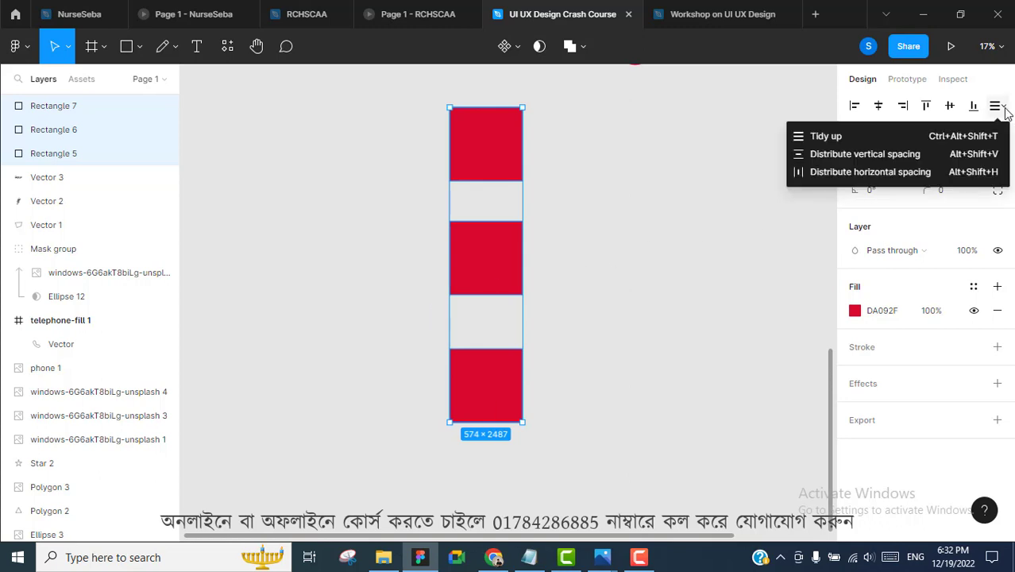
click(870, 155)
mouse_move(483, 205)
mouse_down()
mouse_move(478, 221)
mouse_move(489, 207)
mouse_up()
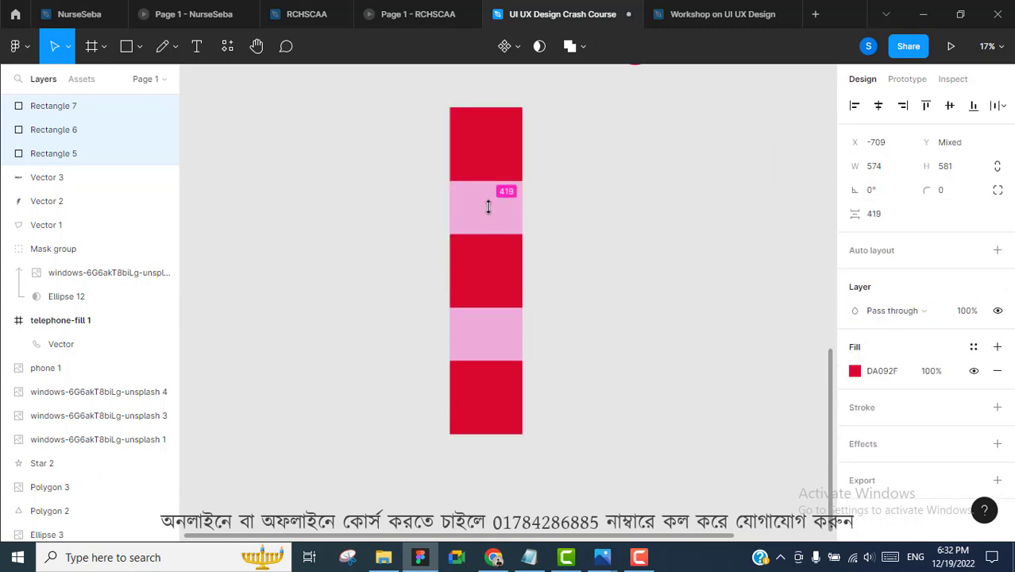
click(612, 186)
Add a text layer reading "ghhjkhnkk" next to the red squares
scroll(615, 186, up, 1)
scroll(615, 186, down, 2)
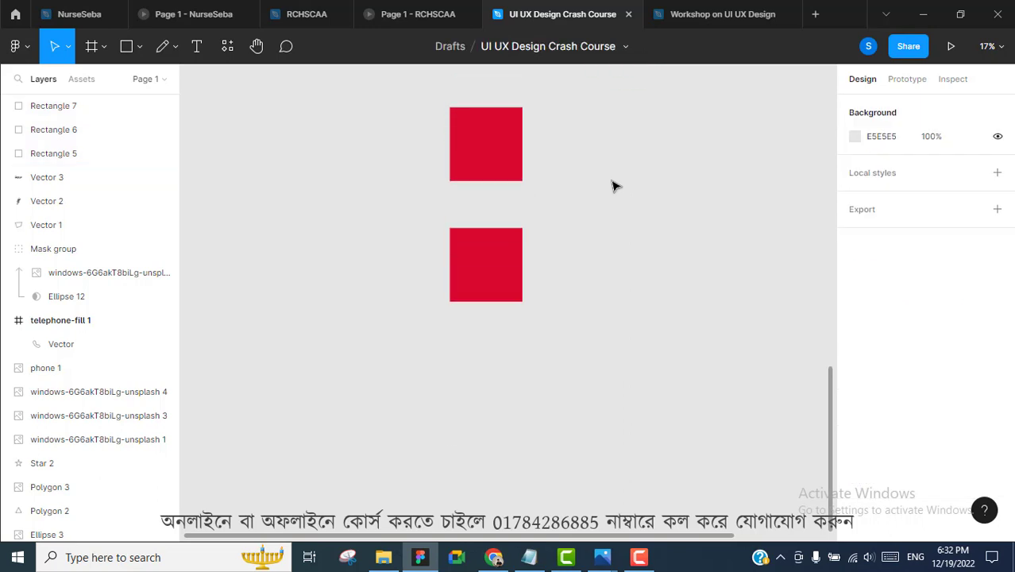
scroll(616, 188, up, 1)
scroll(620, 188, down, 1)
scroll(623, 189, up, 1)
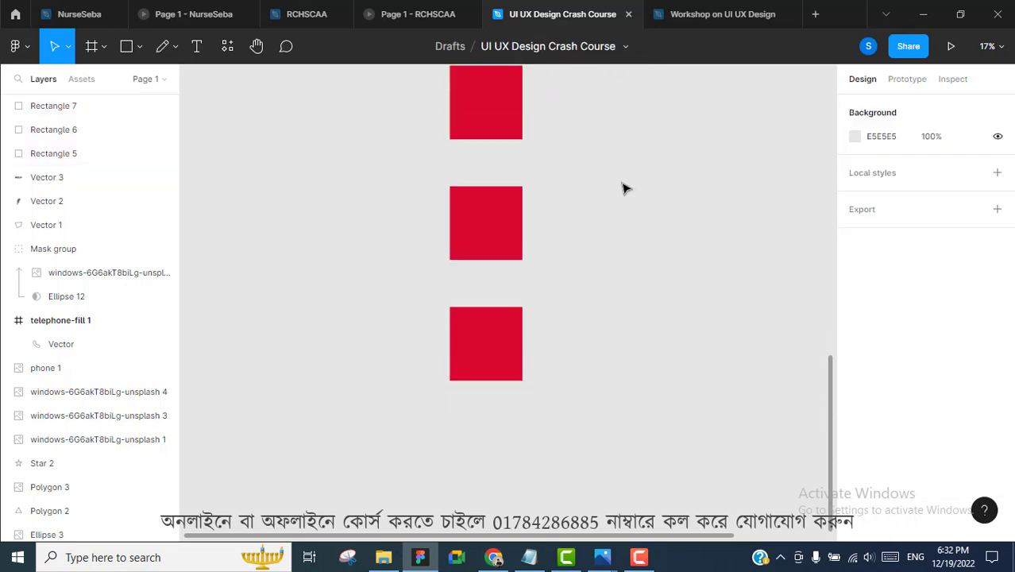
scroll(624, 190, up, 1)
scroll(624, 182, down, 1)
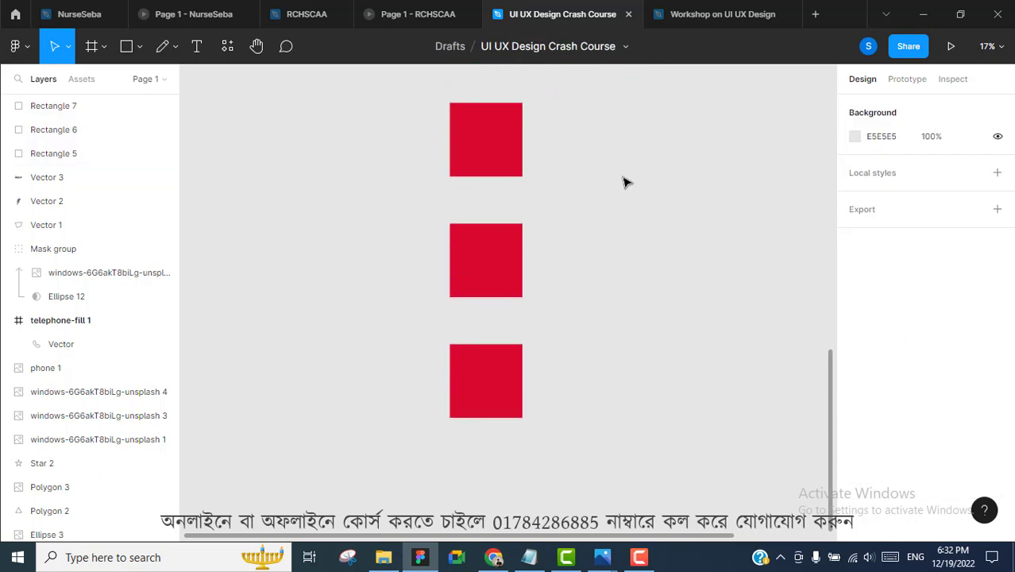
scroll(668, 342, up, 1)
scroll(628, 270, right, 3)
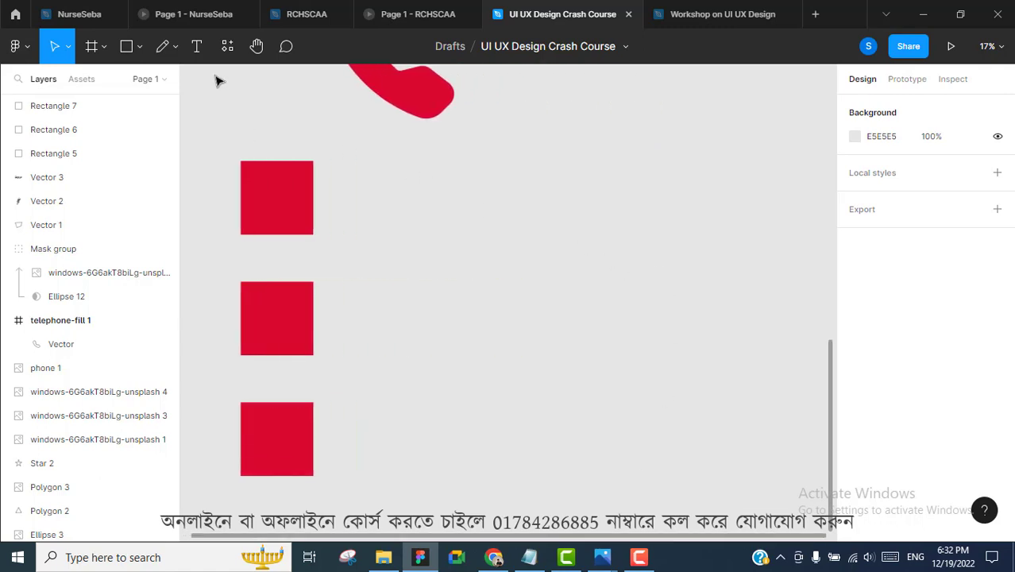
click(197, 48)
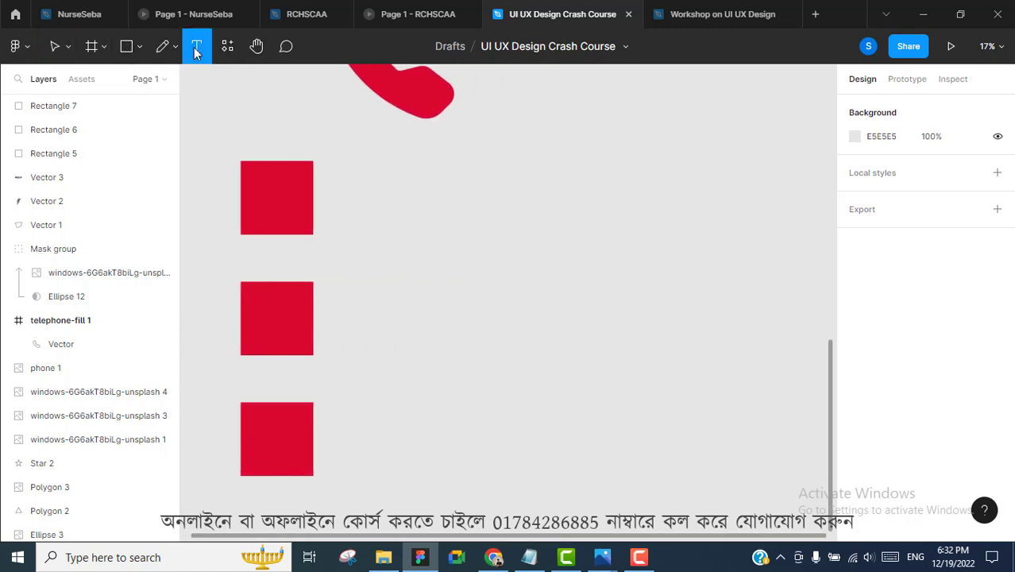
click(421, 200)
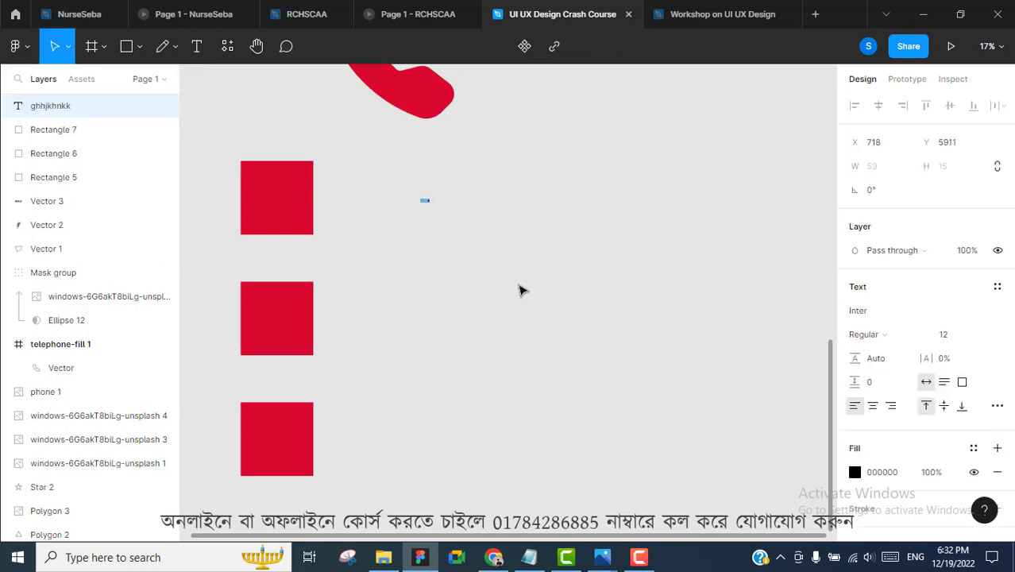
key(Escape)
Set the text to Inter Bold at font size 48
scroll(425, 205, up, 10)
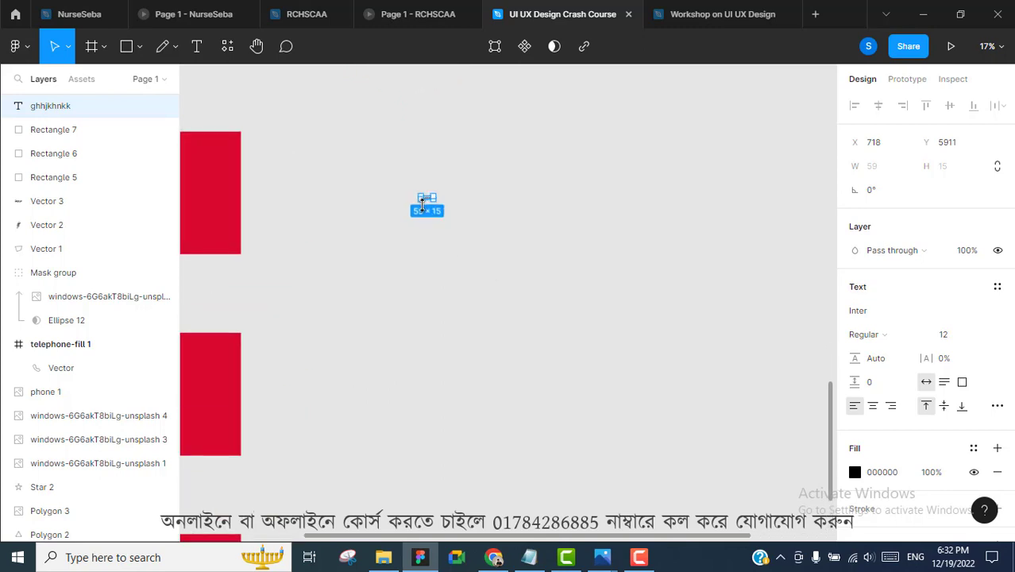
scroll(419, 194, up, 3)
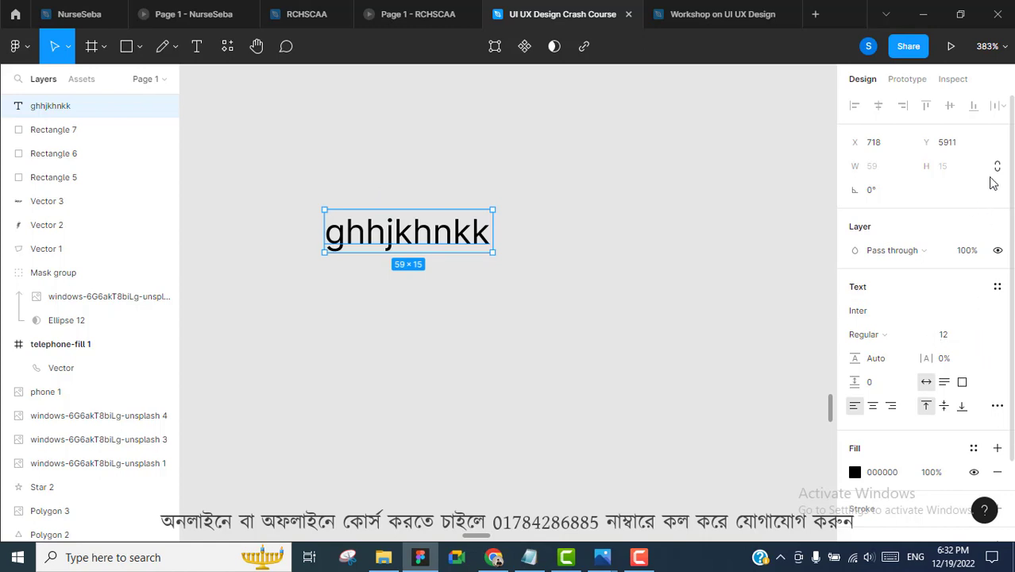
click(923, 335)
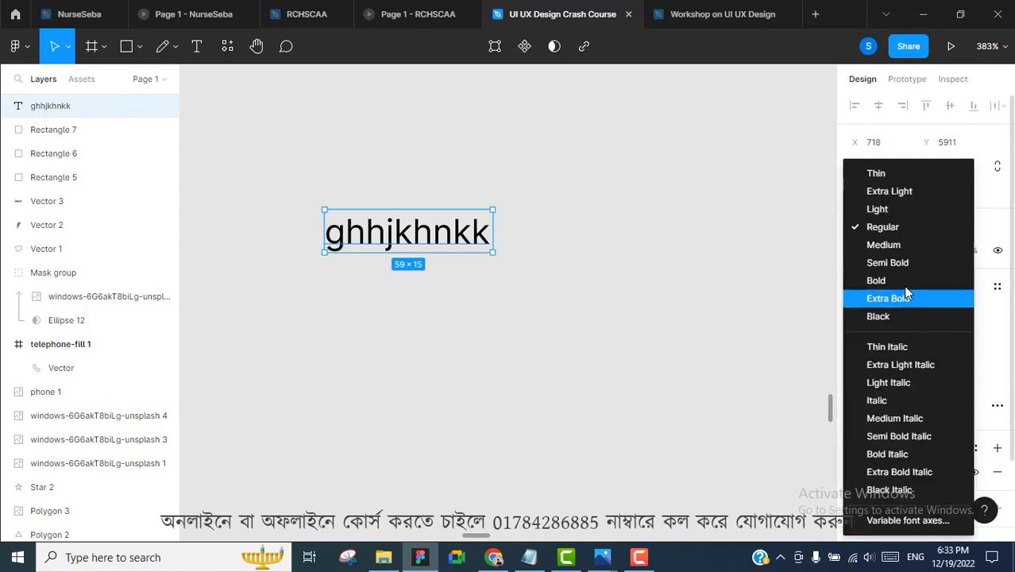
click(882, 275)
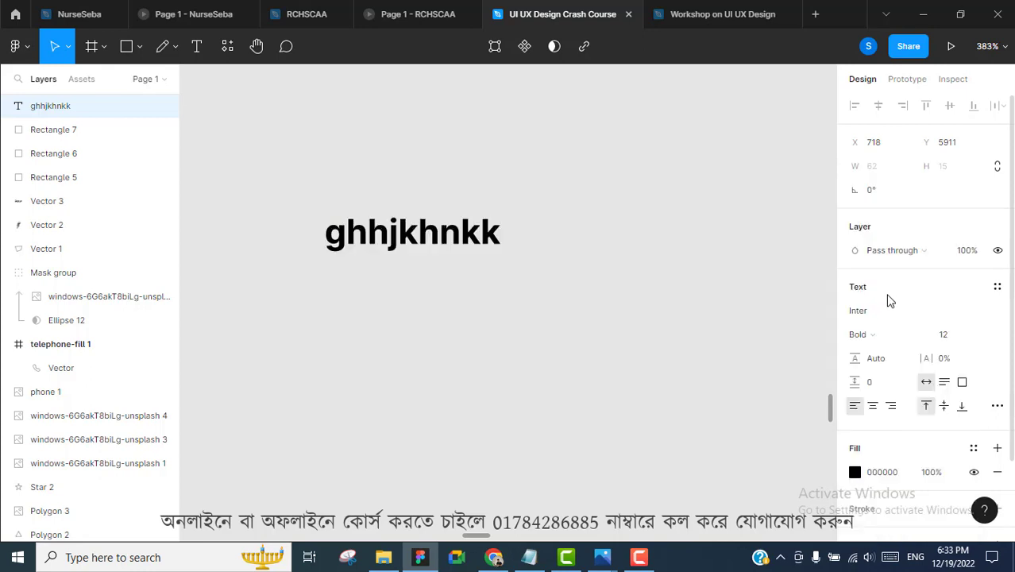
click(979, 339)
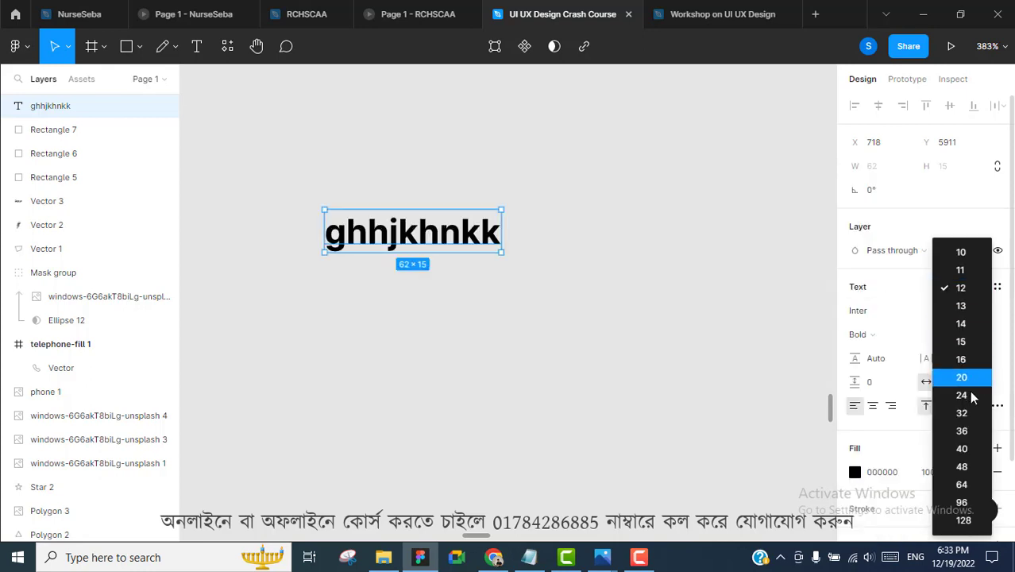
click(965, 467)
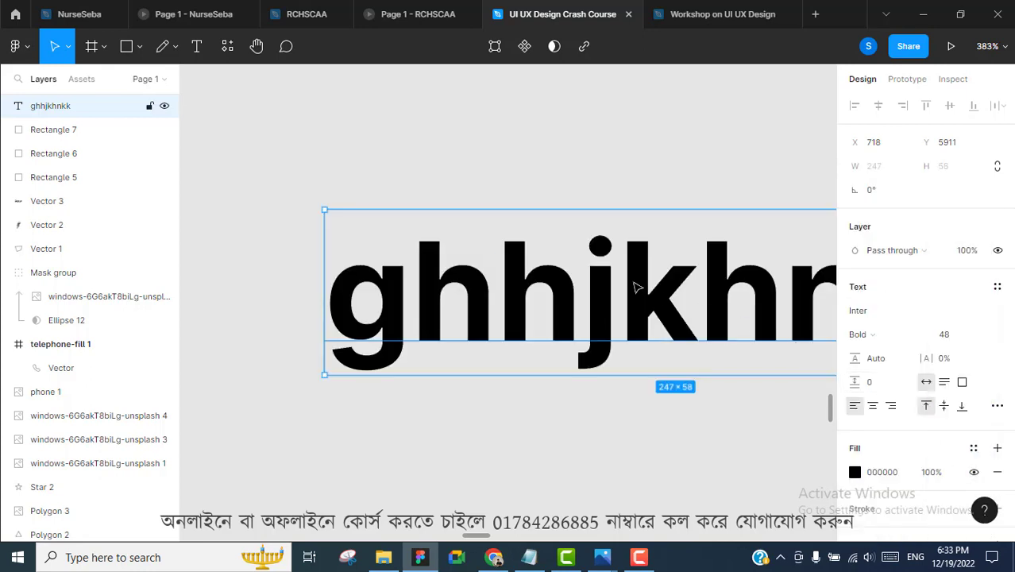
scroll(622, 274, down, 10)
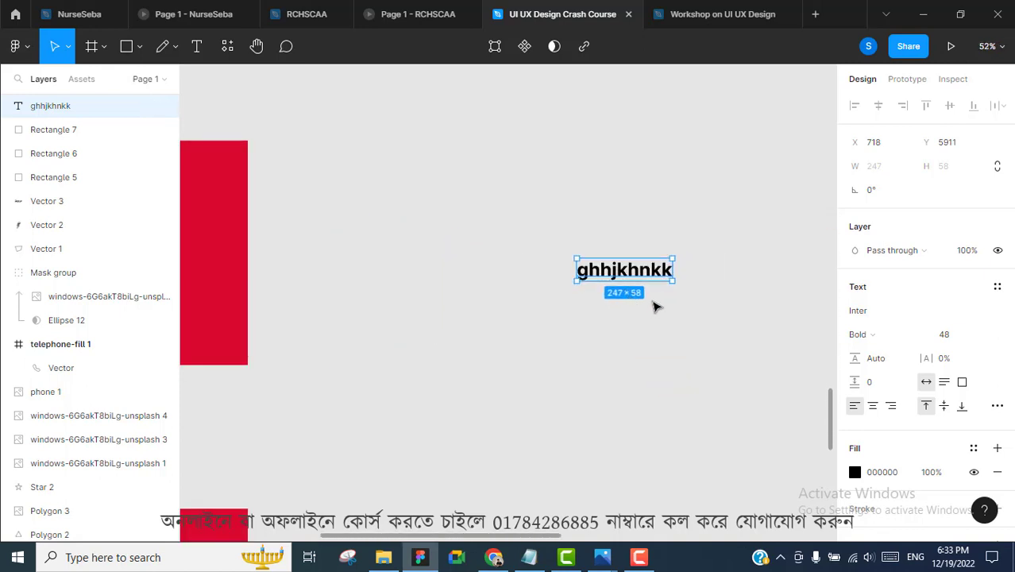
Move the 'ghhjkhnkk' text up-left and give it red DA092F fill, black outline and drop shadow
drag(632, 258, 449, 213)
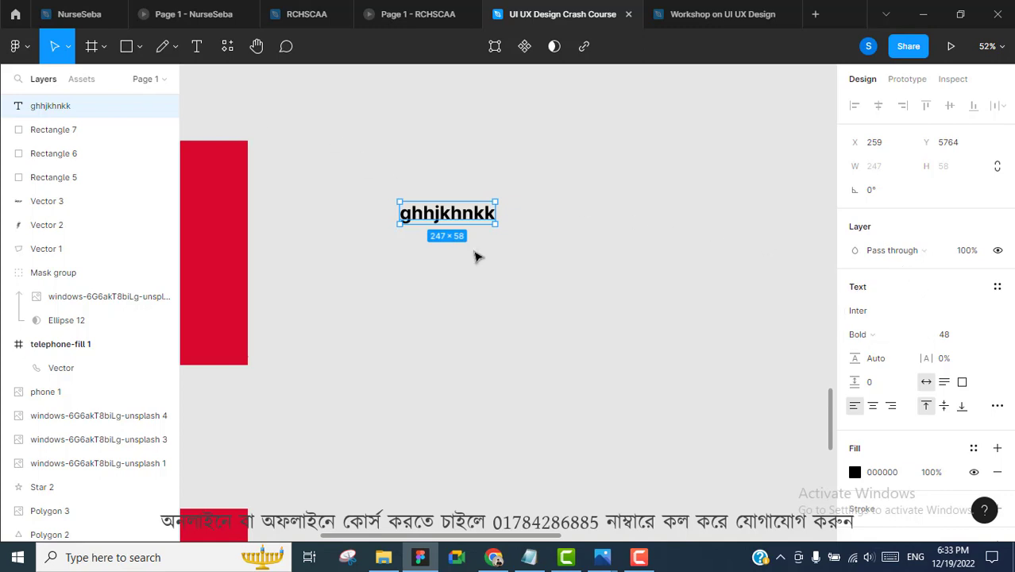
scroll(904, 287, down, 2)
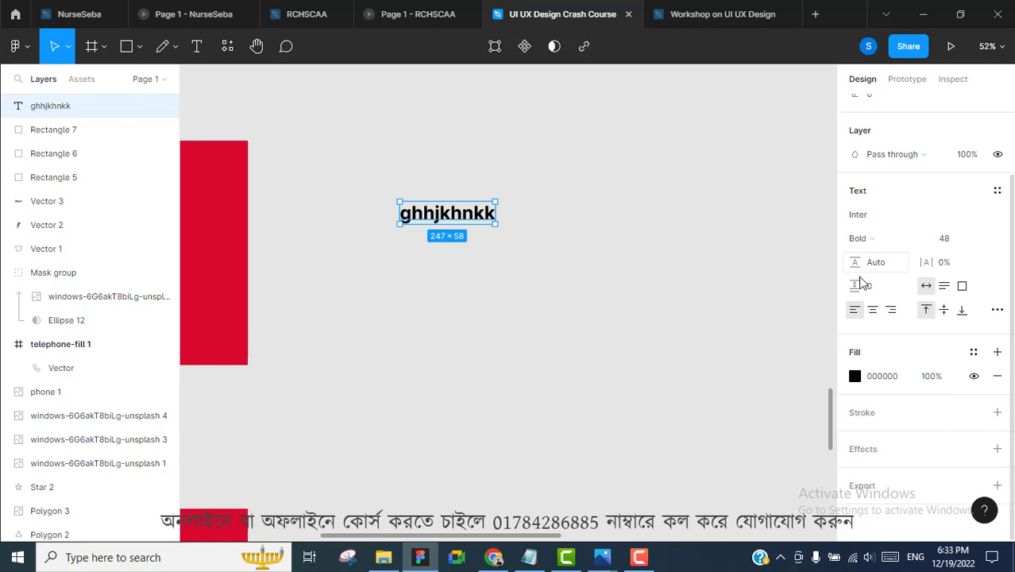
click(856, 377)
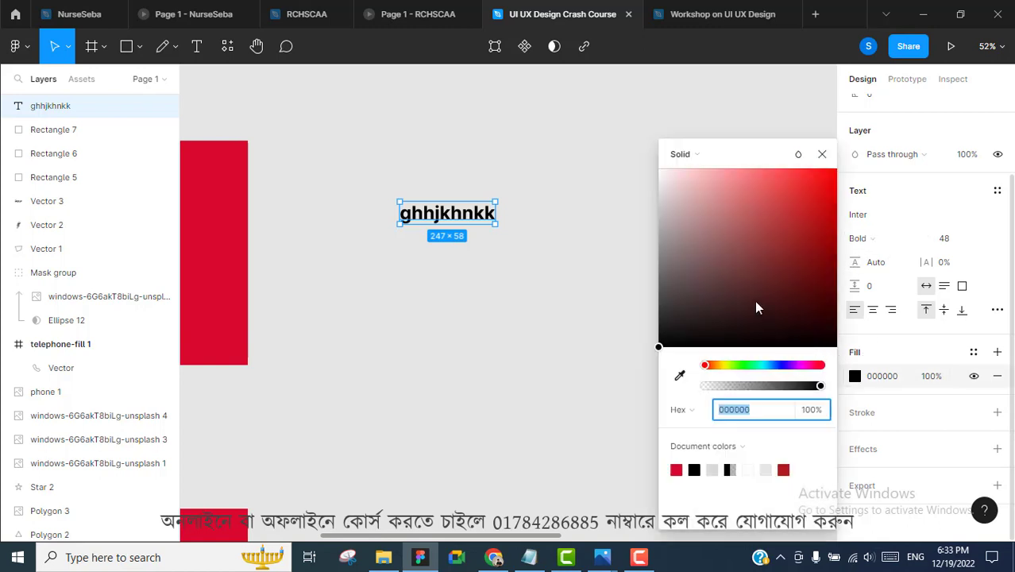
click(677, 470)
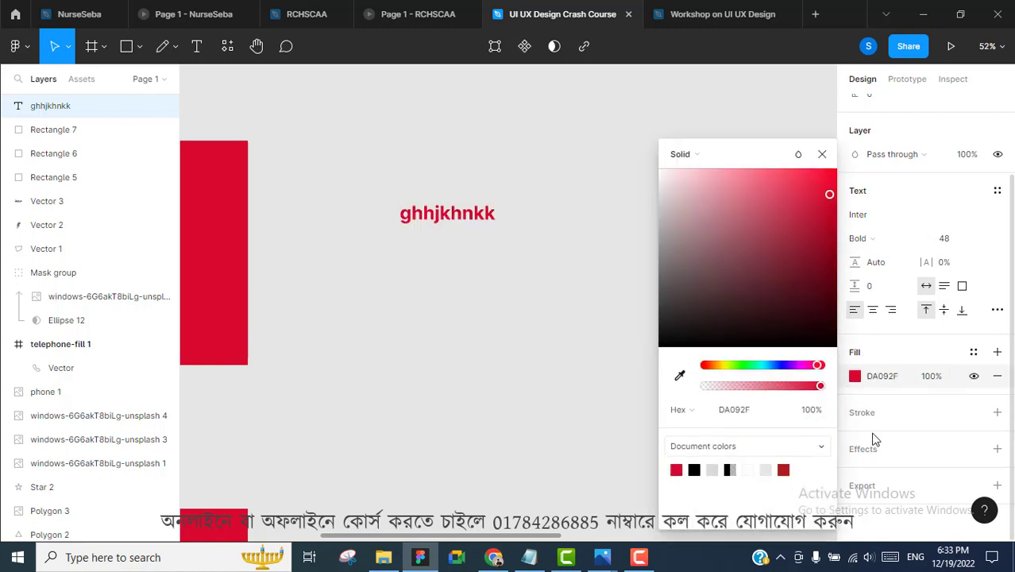
click(997, 413)
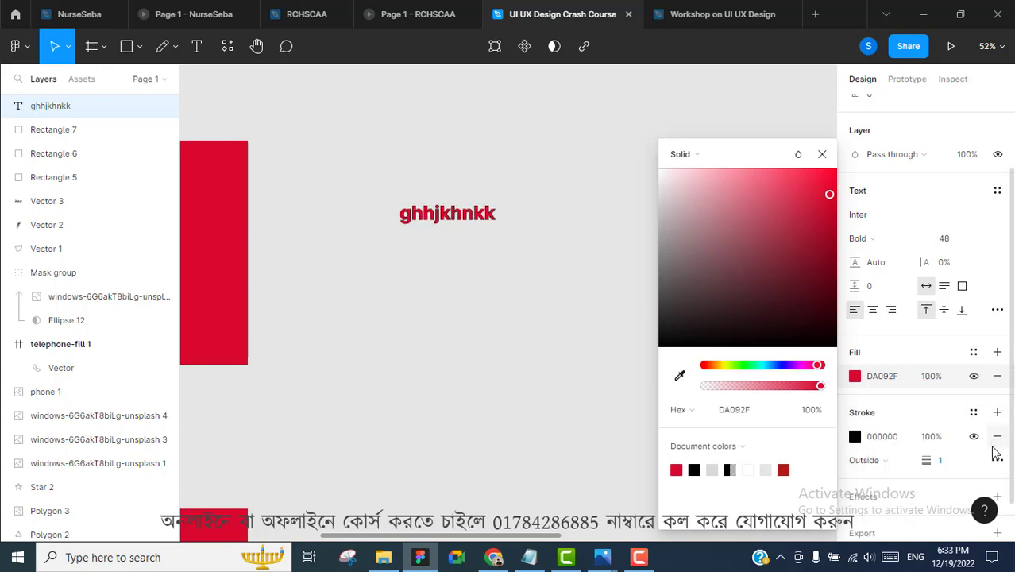
scroll(1000, 456, down, 1)
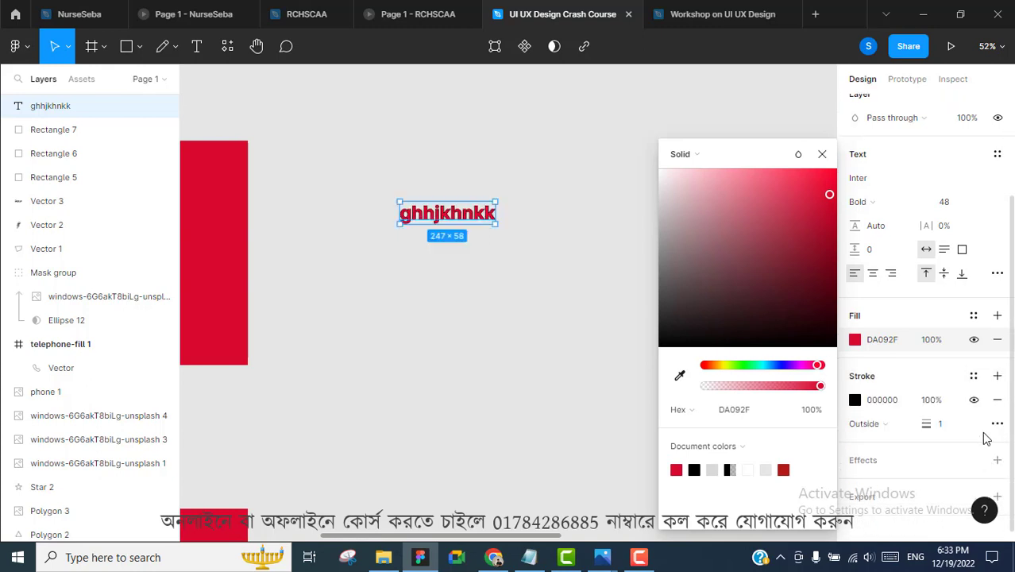
click(996, 450)
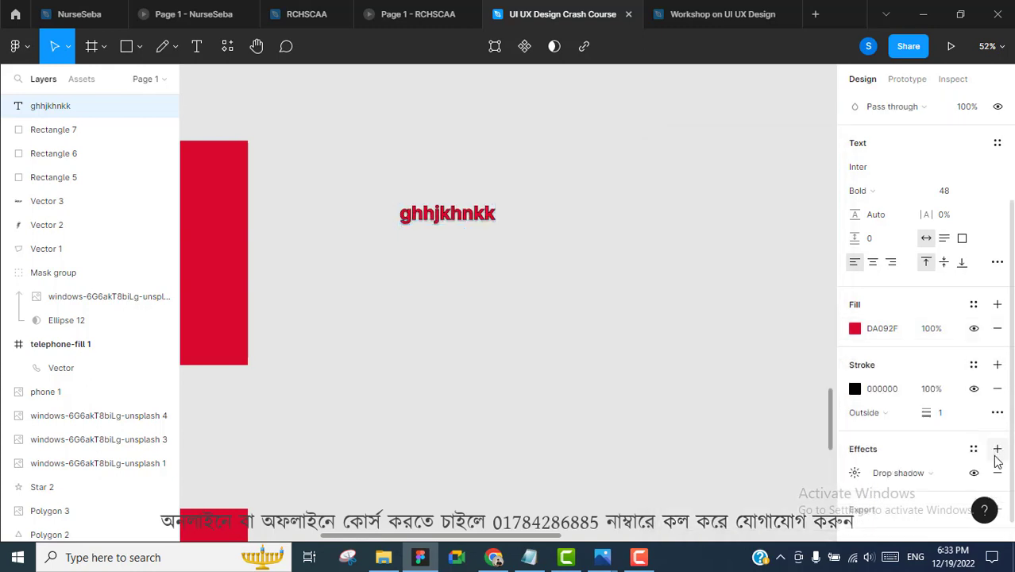
click(675, 303)
Change the 'ghhjkhnkk' text's font to Judson
click(469, 216)
scroll(921, 270, down, 3)
scroll(867, 219, up, 2)
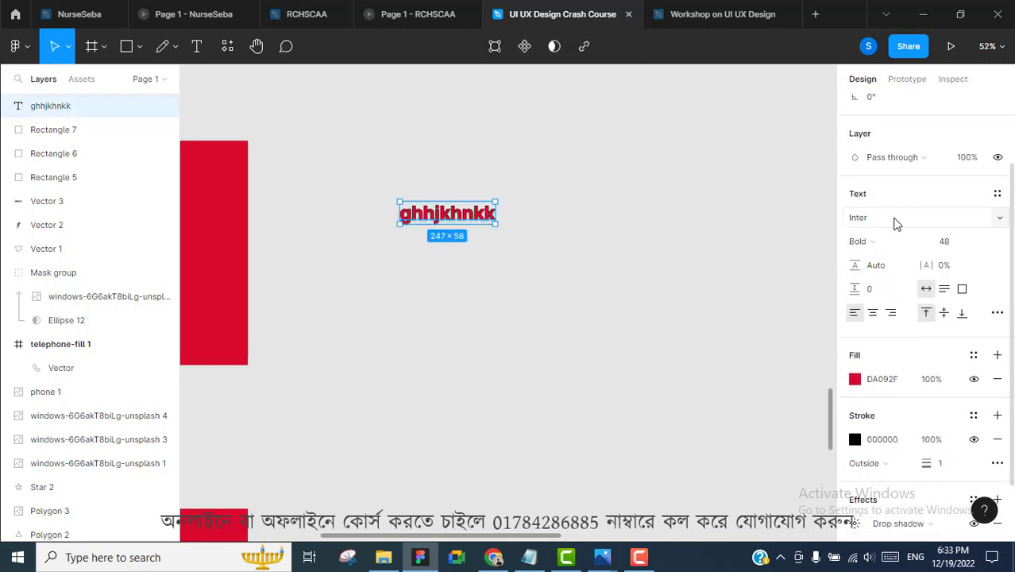
click(1003, 222)
scroll(941, 228, down, 5)
click(871, 321)
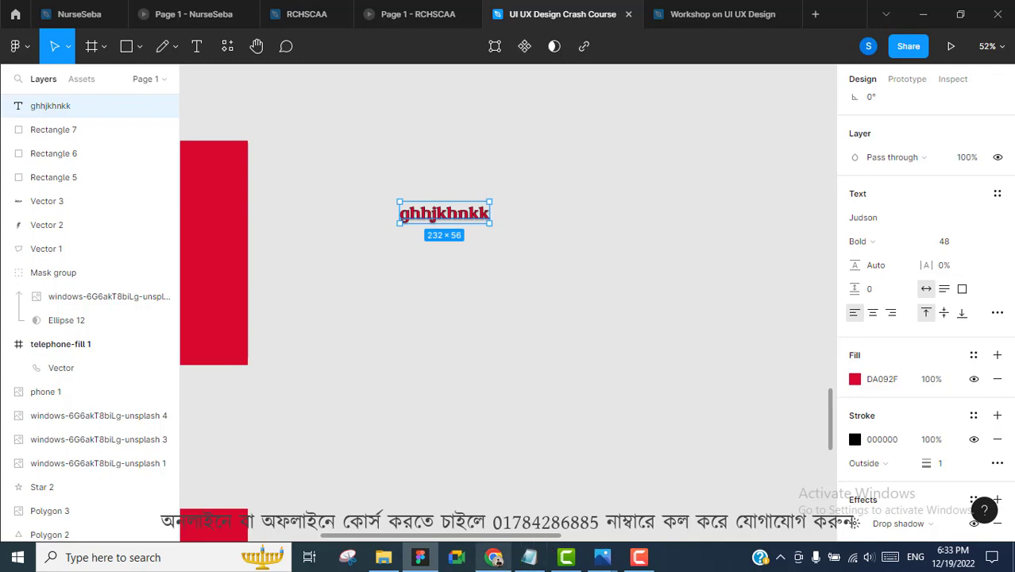
Check the telephone-fill icon page in Chrome, then return to Figma and edit the 'ghhjkhnkk' text
click(493, 557)
click(606, 9)
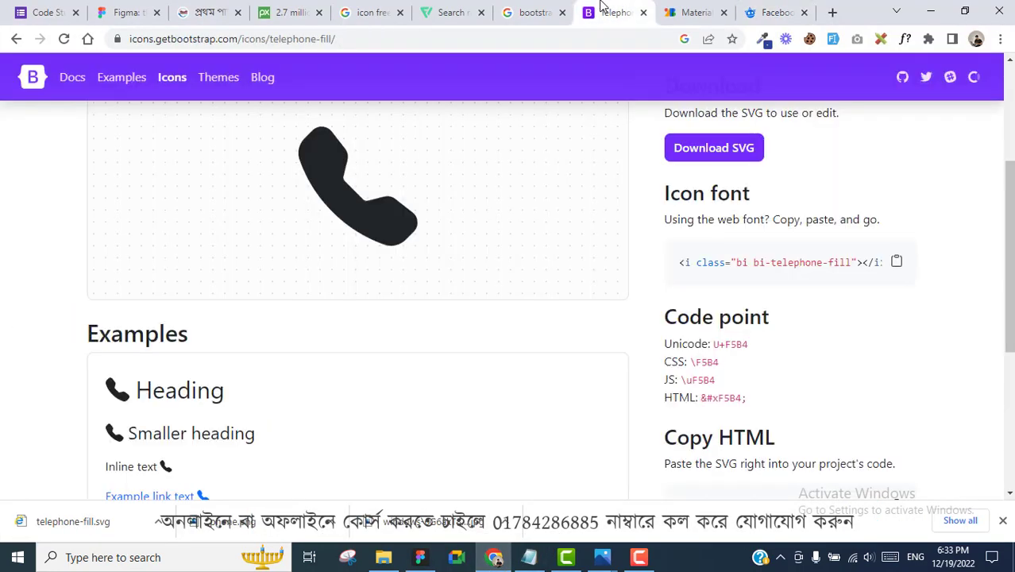
scroll(560, 153, down, 4)
scroll(560, 156, up, 10)
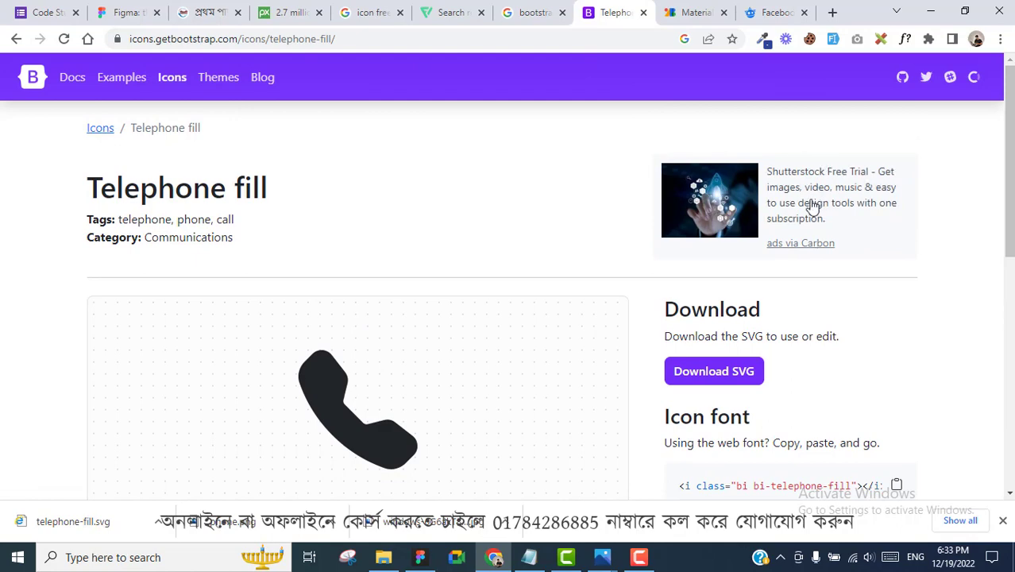
key(alt+Tab)
double_click(474, 214)
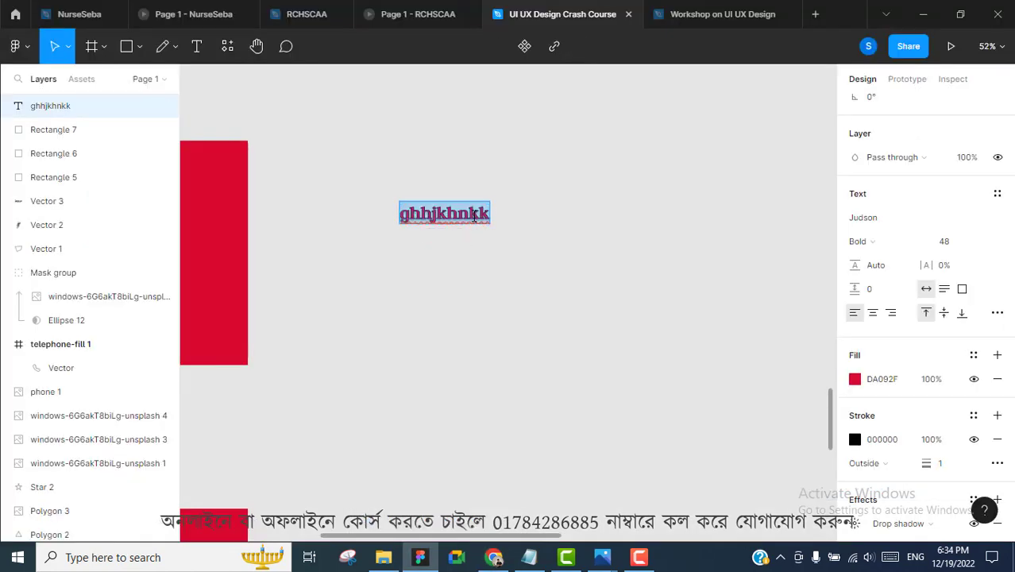
Paste the Material Design paragraph as a new text layer on the canvas
click(196, 46)
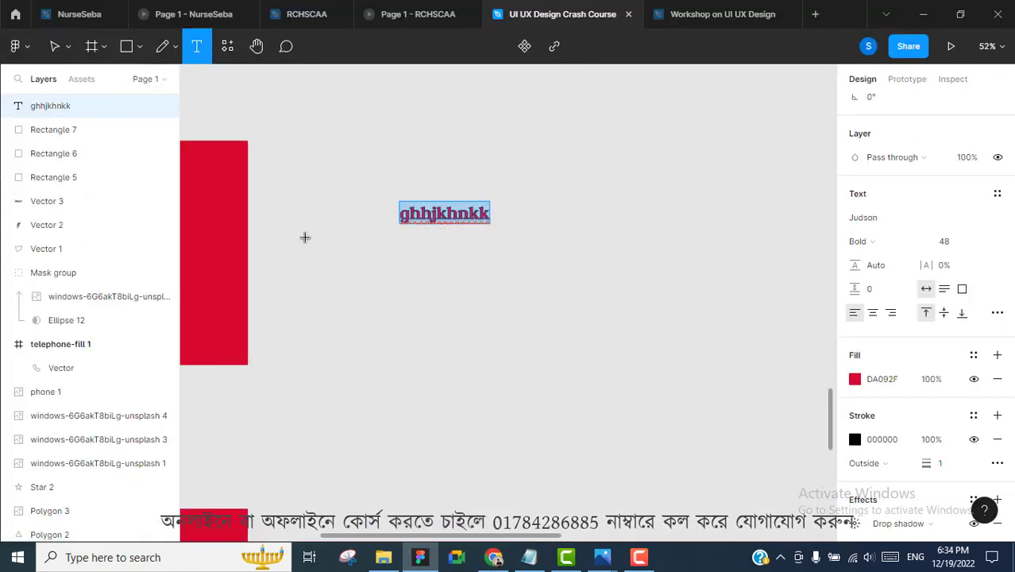
click(392, 313)
key(ctrl+v)
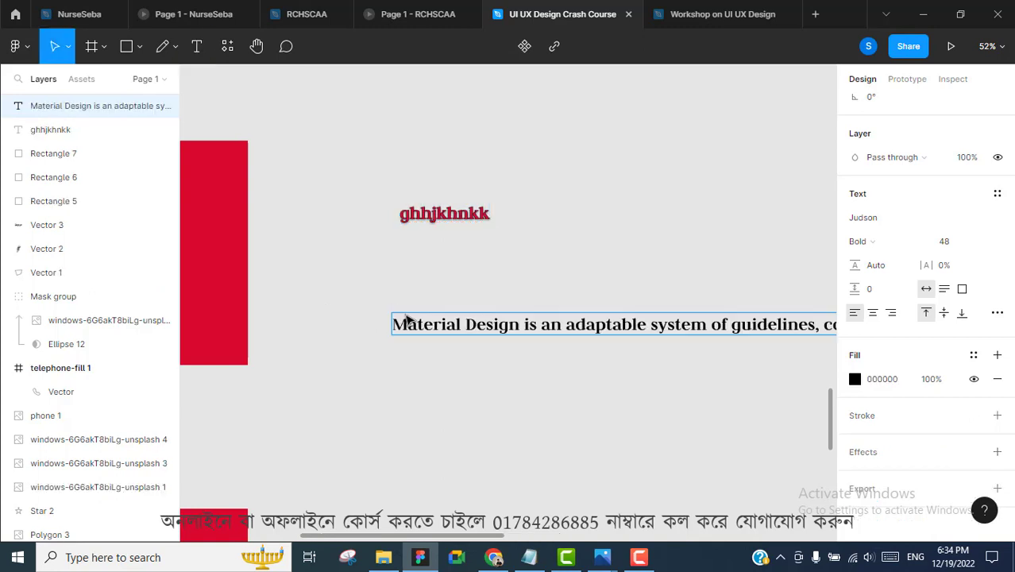
scroll(429, 358, down, 3)
scroll(441, 347, right, 3)
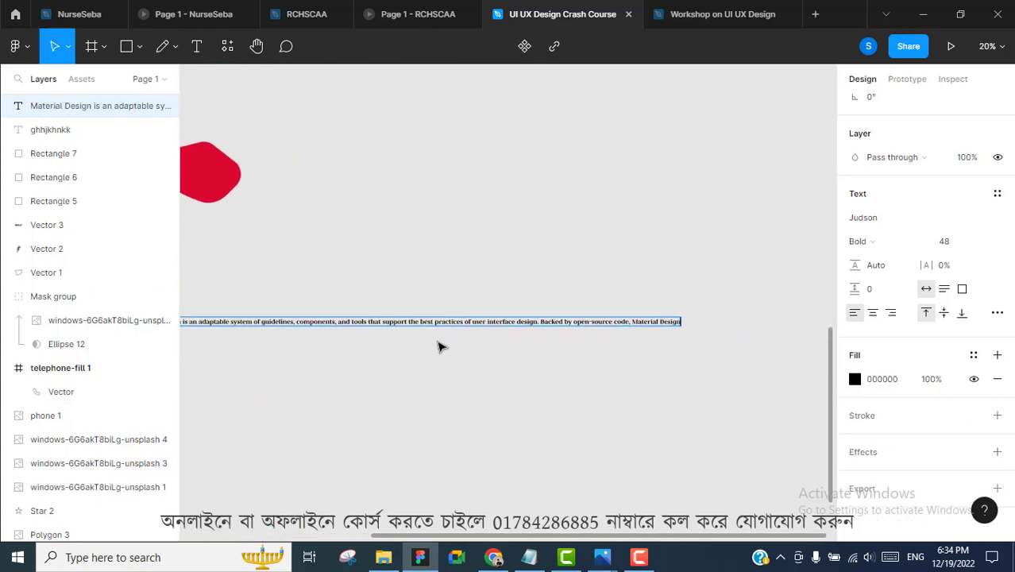
scroll(440, 343, left, 1)
click(471, 363)
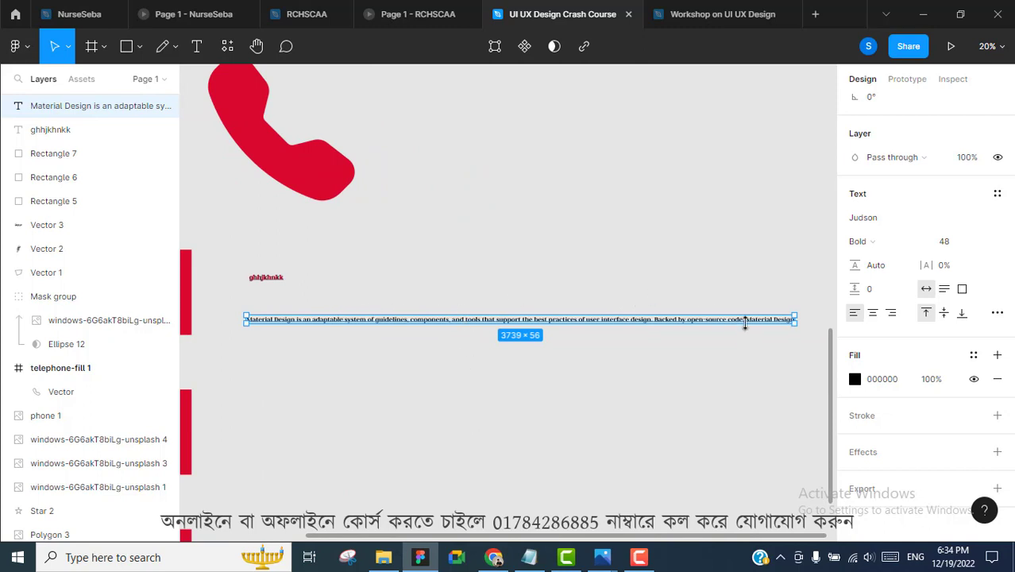
Narrow the paragraph's text box so the paragraph wraps onto several lines
drag(797, 320, 455, 328)
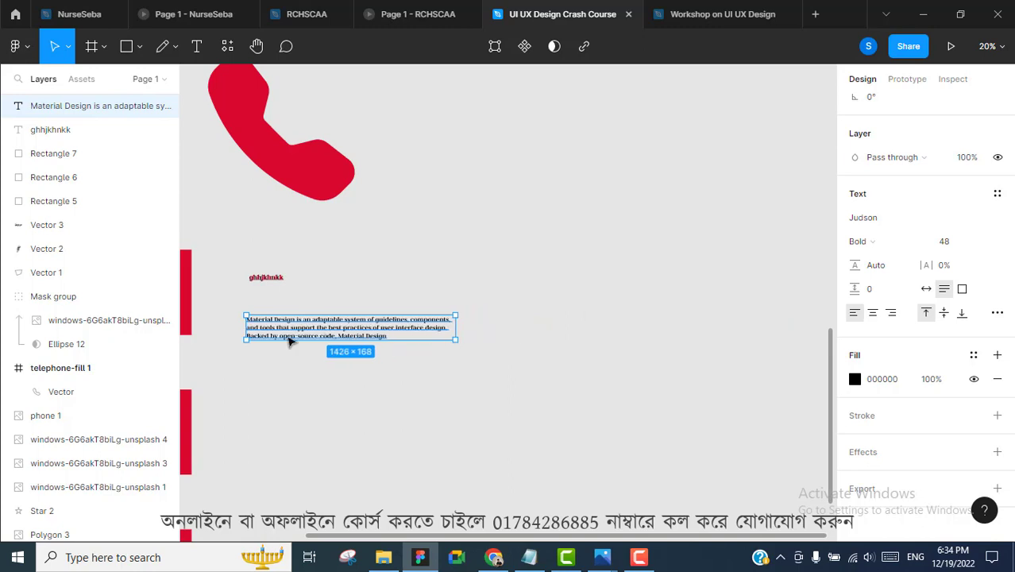
key(shift+2)
scroll(334, 328, left, 1)
scroll(680, 286, up, 1)
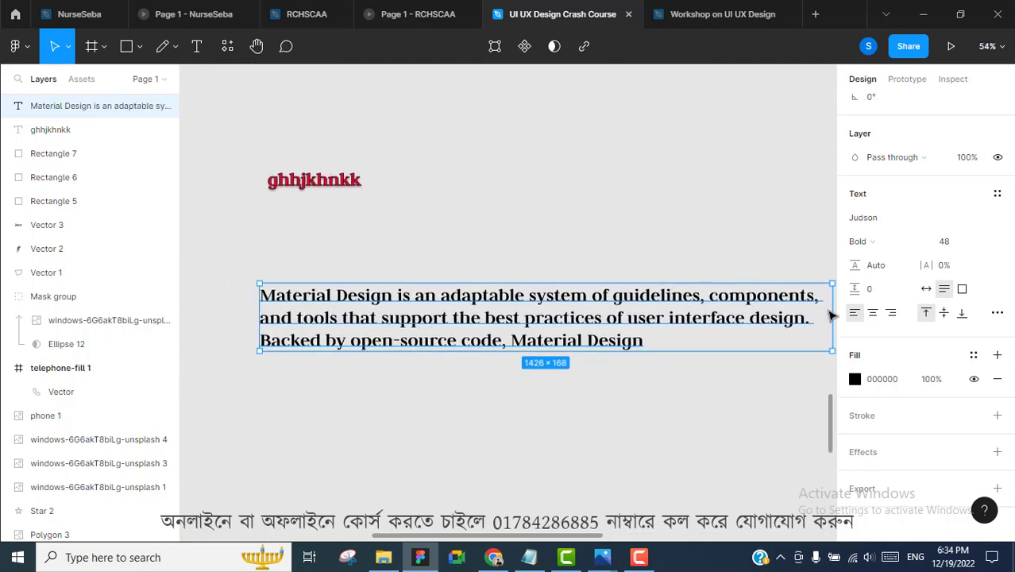
scroll(766, 317, right, 3)
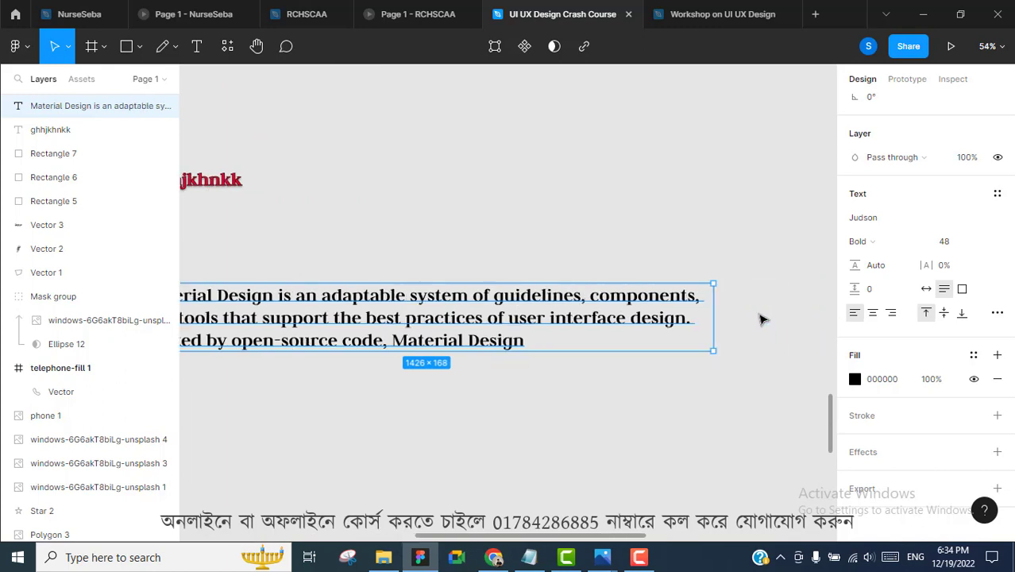
drag(735, 298, 632, 300)
scroll(671, 309, left, 1)
scroll(671, 309, left, 3)
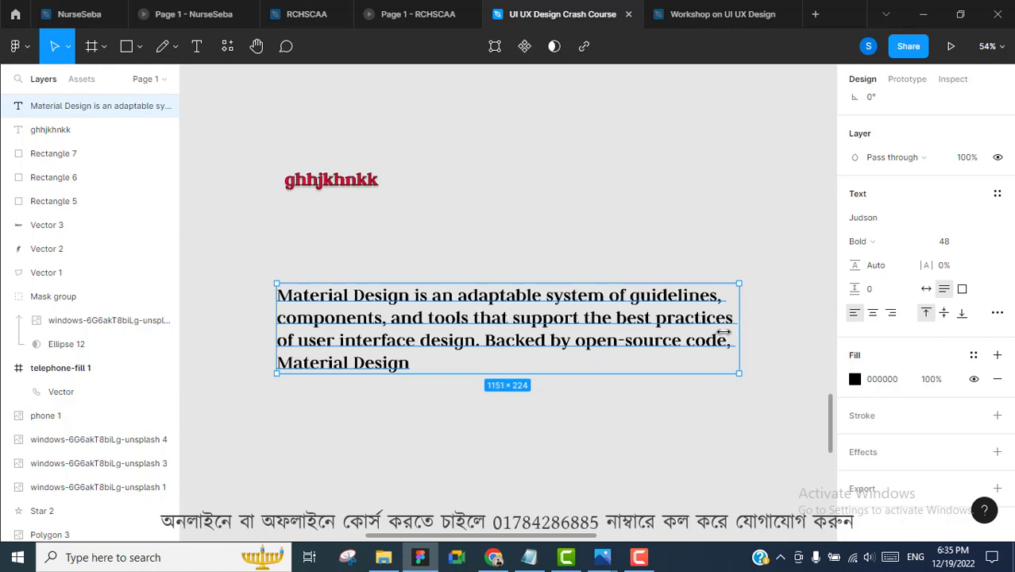
drag(727, 333, 720, 331)
click(773, 346)
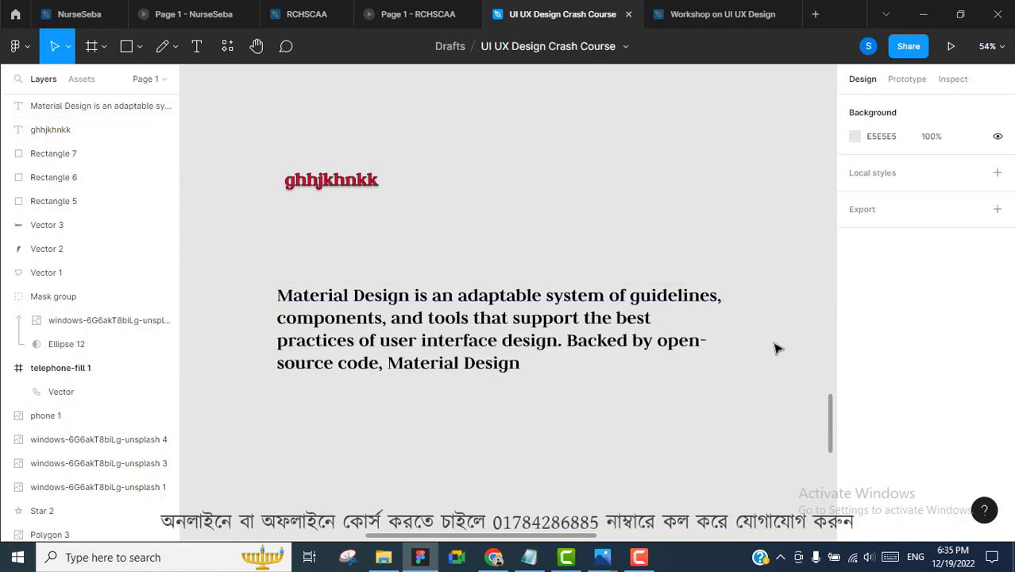
click(624, 320)
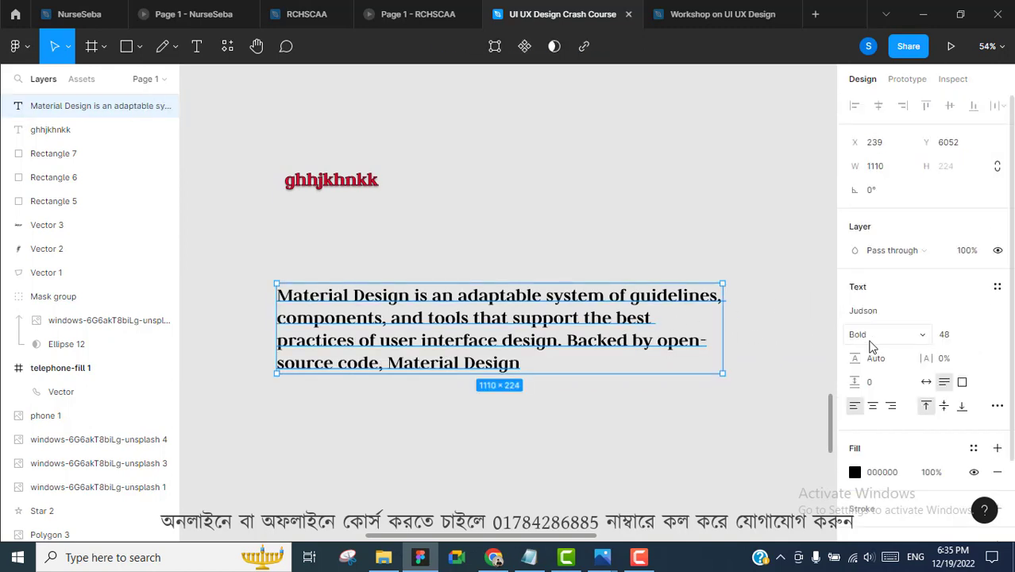
Make the box 575 high, try other alignments, and settle on left- and top-aligned text
click(873, 408)
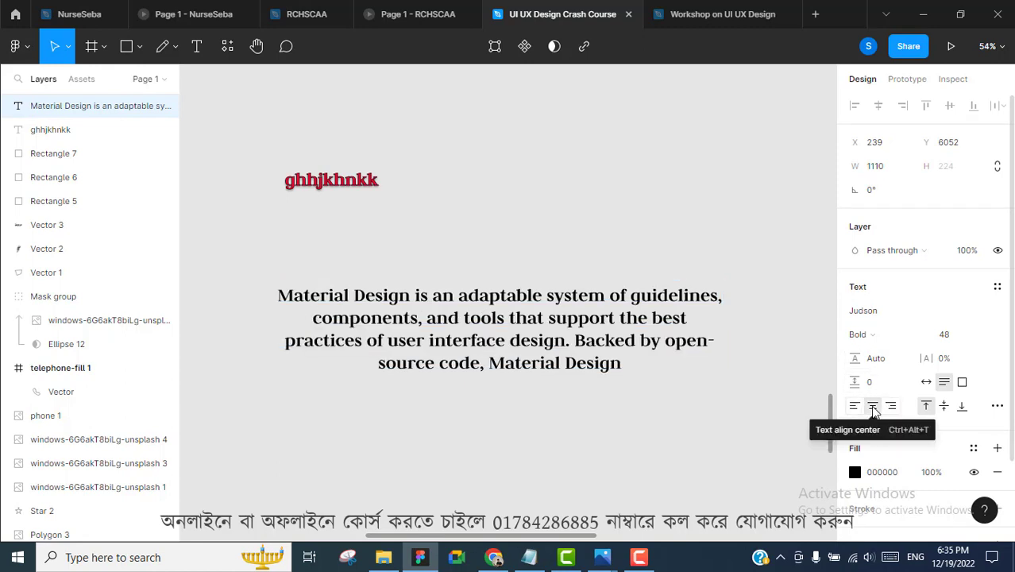
click(891, 407)
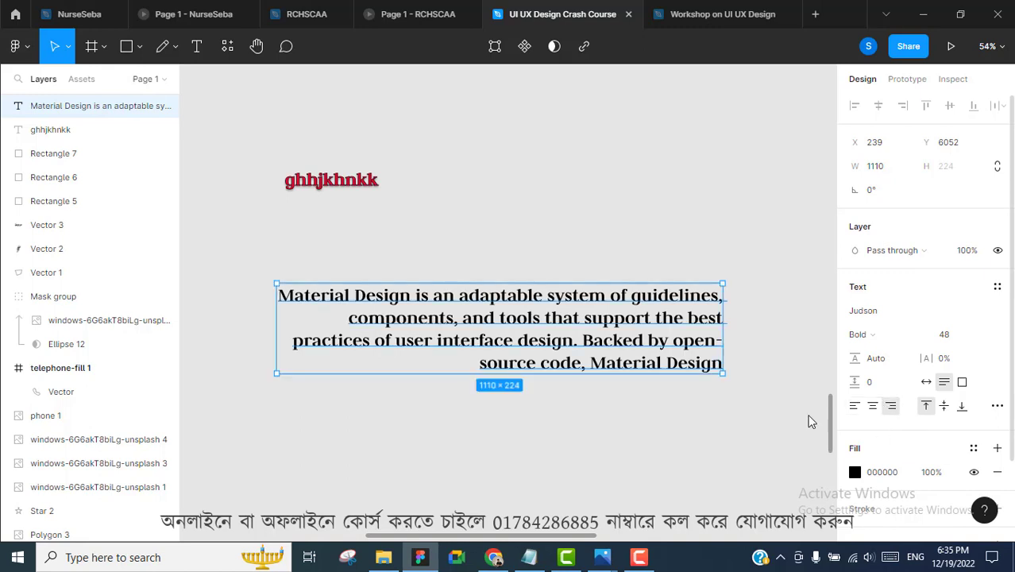
drag(593, 373, 598, 515)
scroll(951, 411, down, 1)
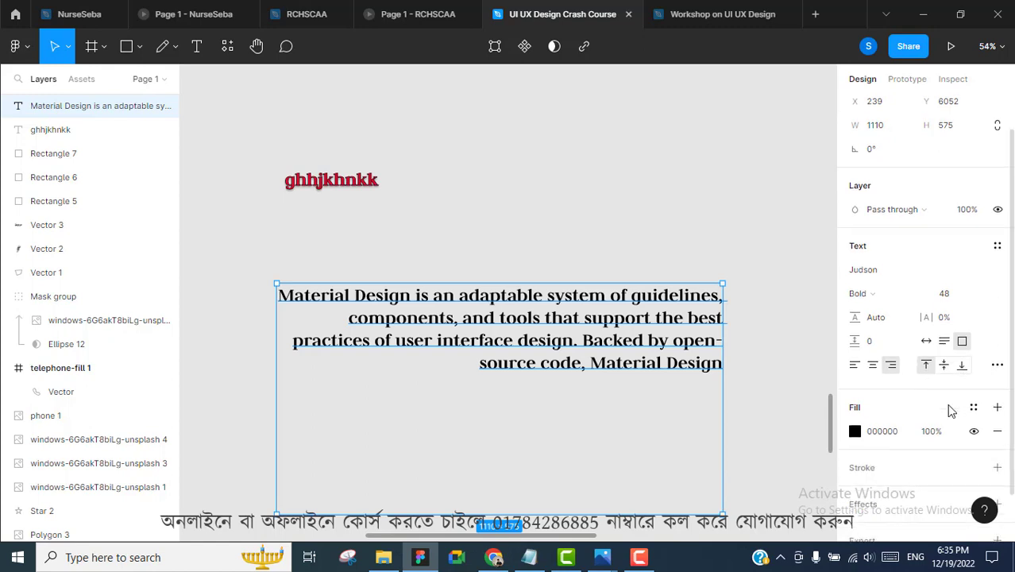
scroll(951, 410, down, 1)
click(943, 310)
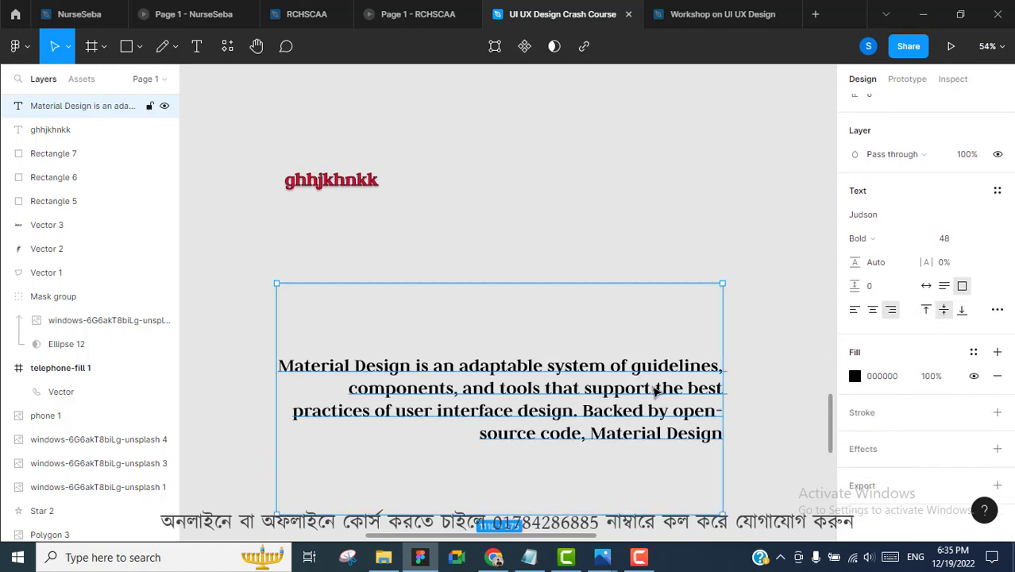
click(962, 309)
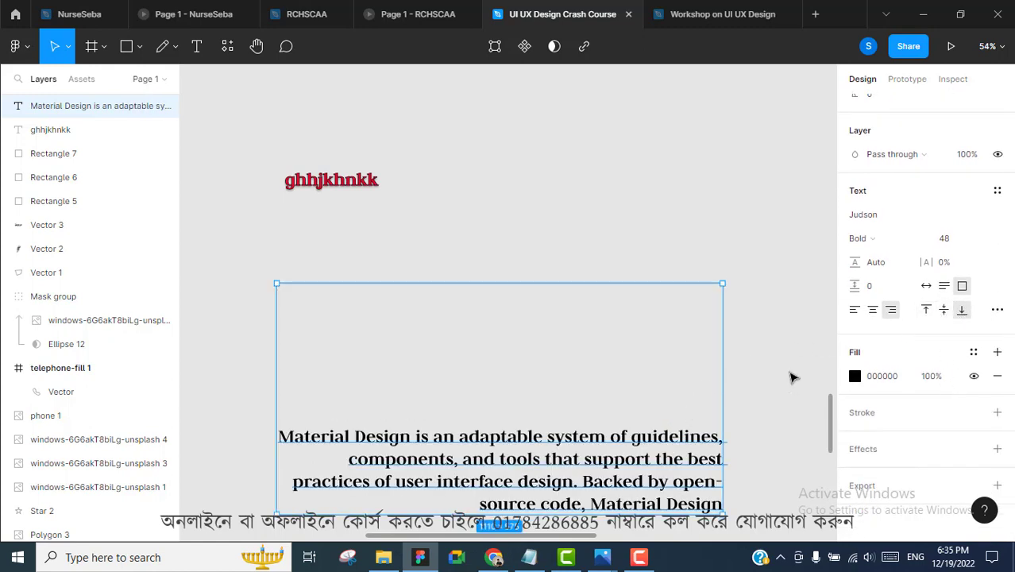
click(926, 310)
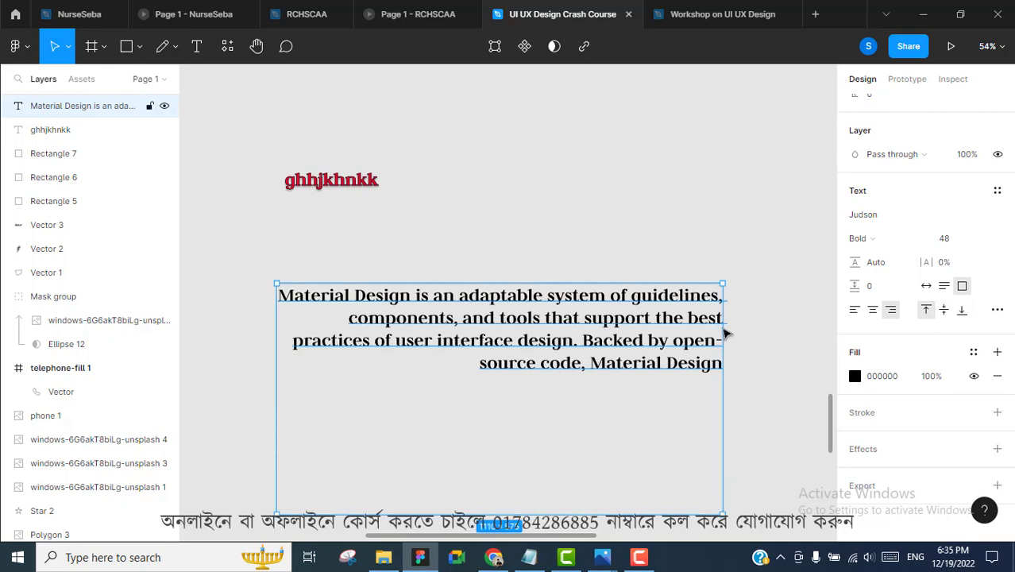
scroll(729, 335, down, 2)
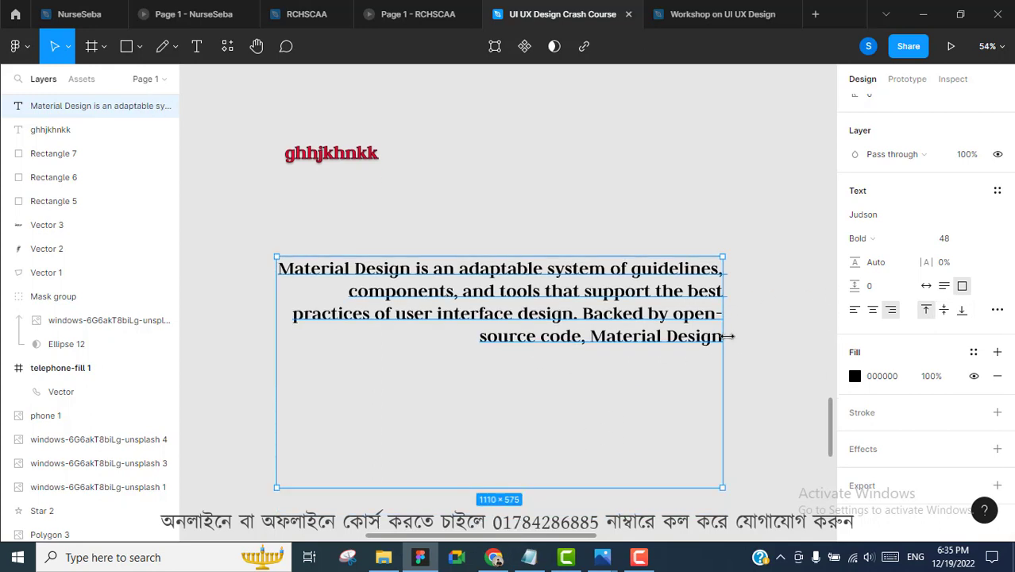
click(855, 312)
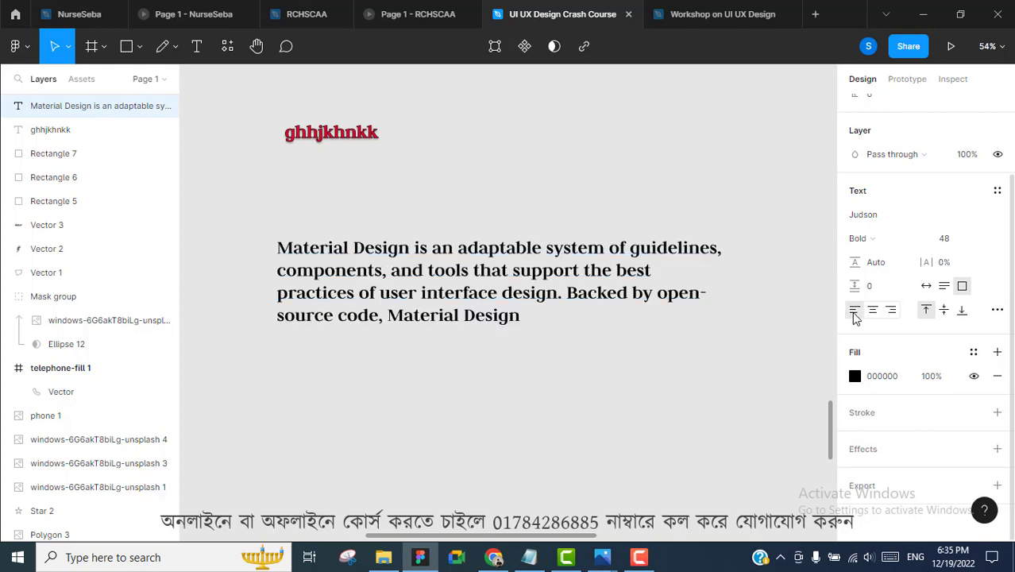
Set the Material Design paragraph to justified alignment in Type settings
click(997, 311)
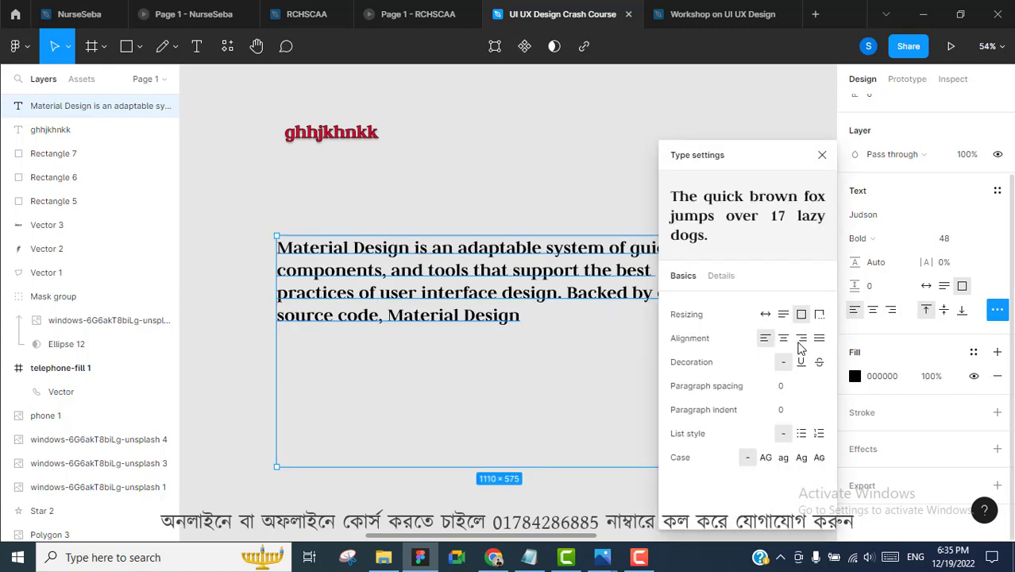
click(820, 340)
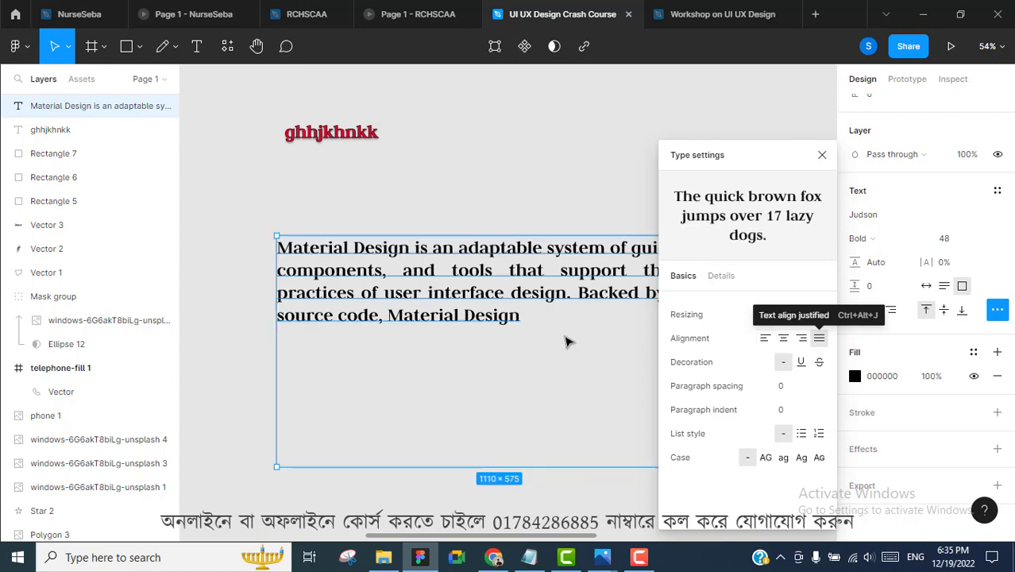
click(567, 340)
click(592, 248)
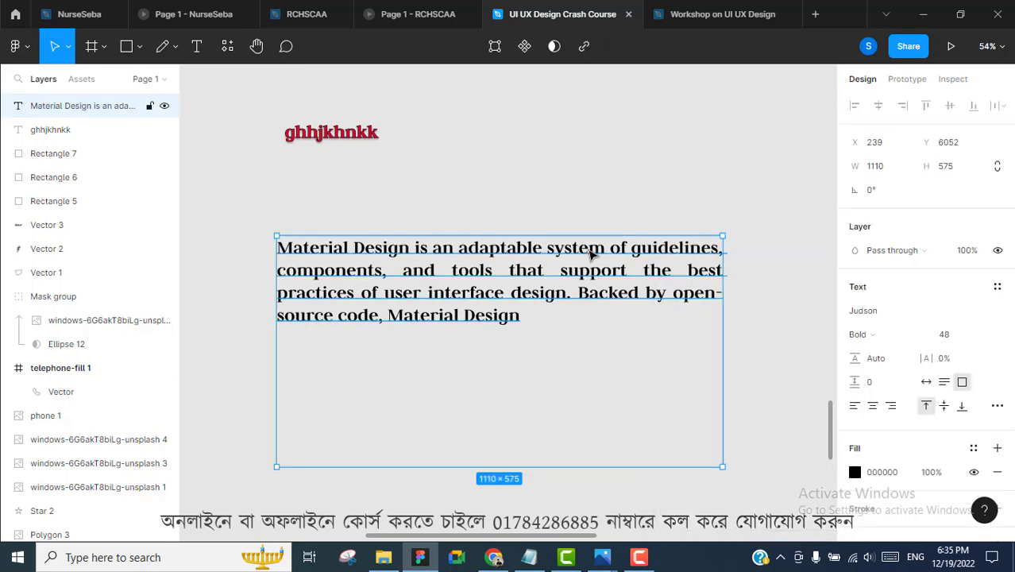
scroll(948, 338, down, 2)
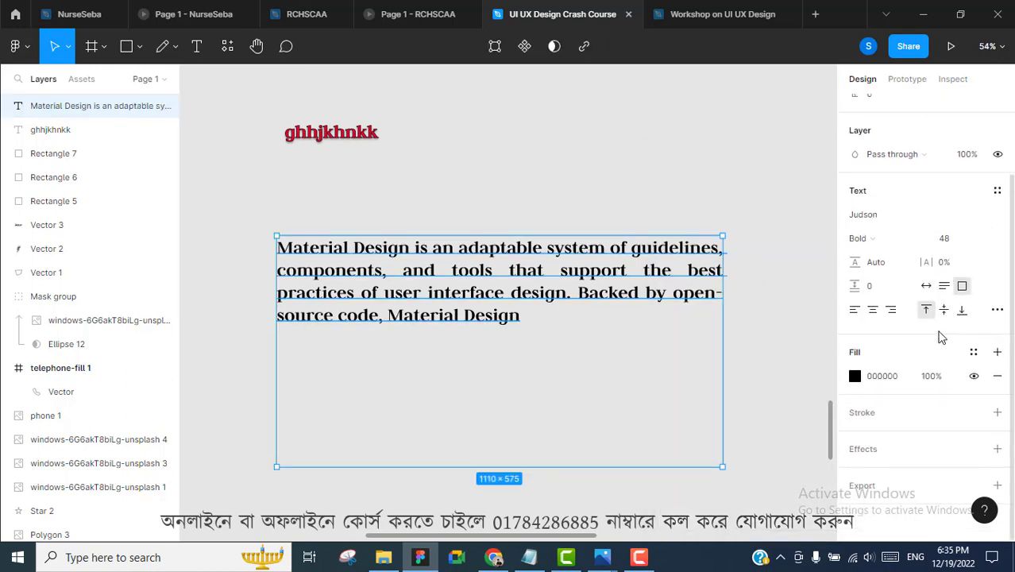
Give the paragraph spacing 11, line height 77 and letter spacing 13%
click(871, 287)
text(13)
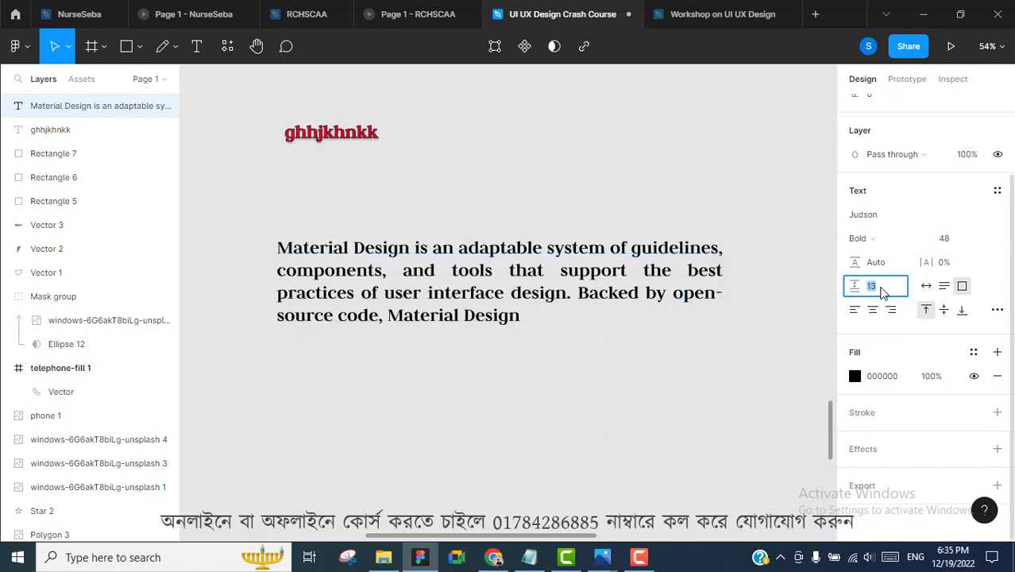
text(1)
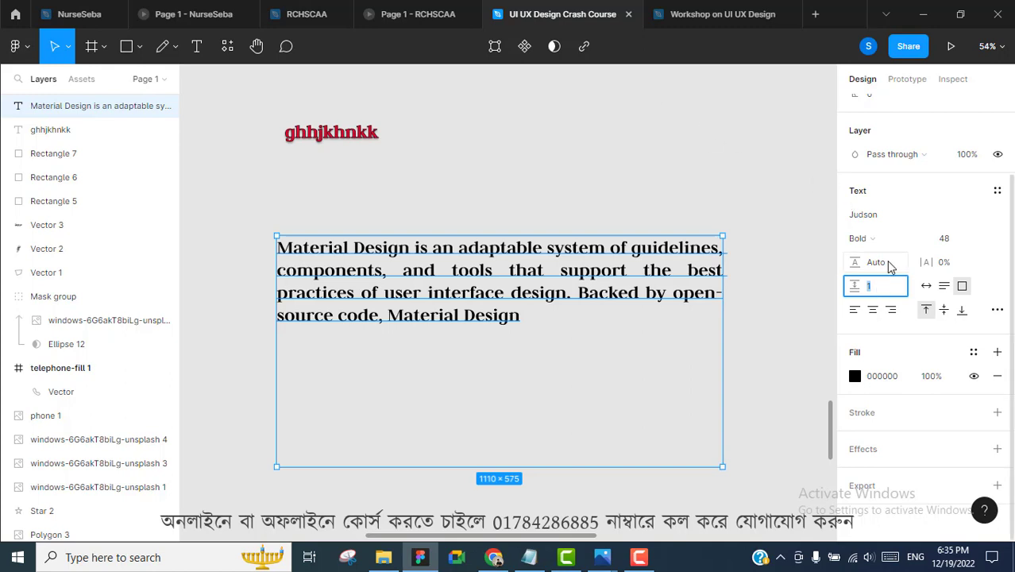
click(889, 265)
key(Up)
key(Up)
key(Up)
key(Up)
key(Up)
key(Up)
key(Up)
key(Up)
key(Up)
key(Up)
key(Up)
key(Up)
key(Up)
key(Up)
key(Up)
key(Up)
key(Up)
key(Up)
key(Up)
key(Up)
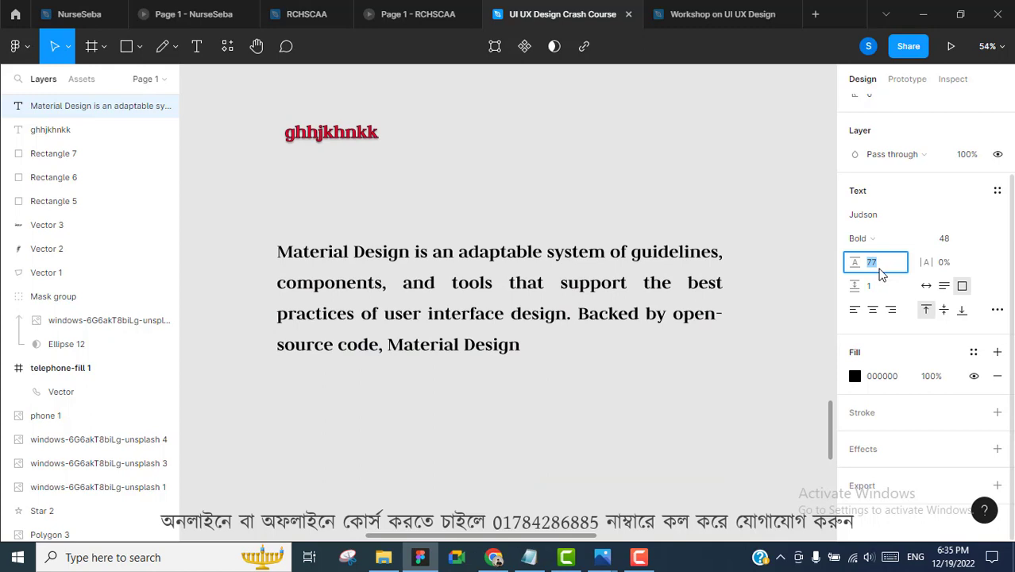
click(953, 262)
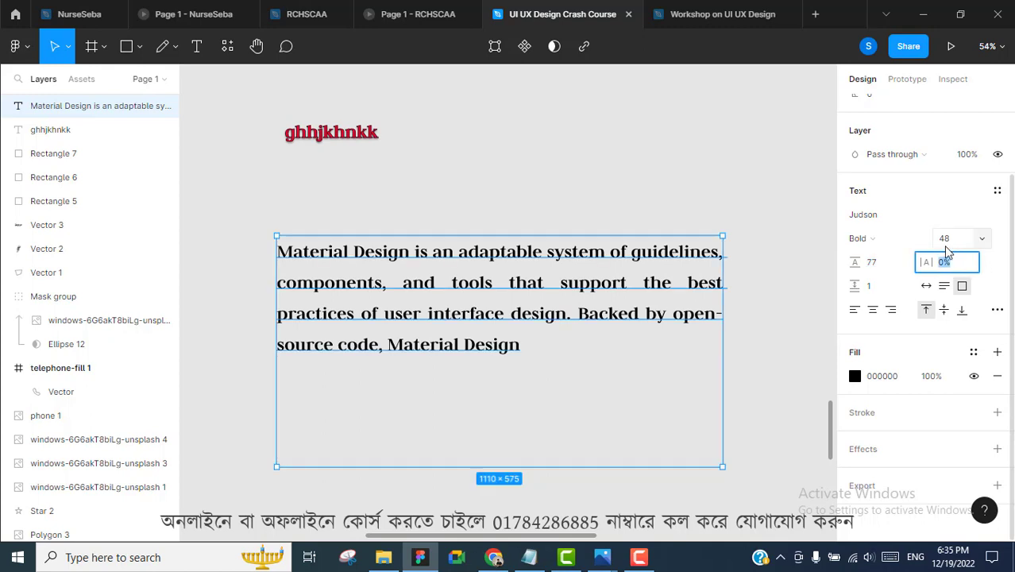
key(Up)
key(Up)
key(Up)
key(Up)
key(Up)
key(Up)
key(Up)
key(Up)
key(Up)
key(Up)
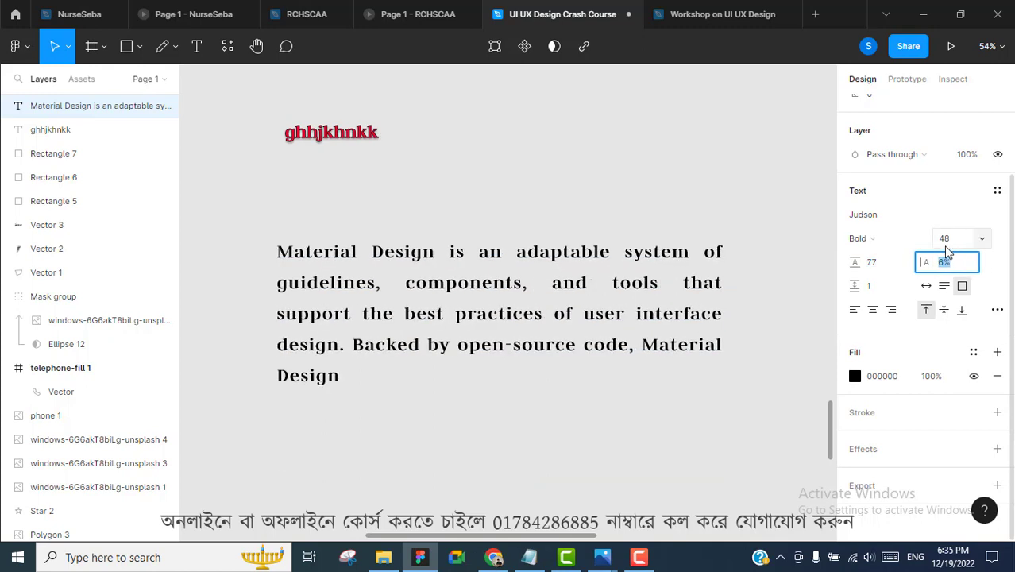
key(Up)
key(Up)
key(Up)
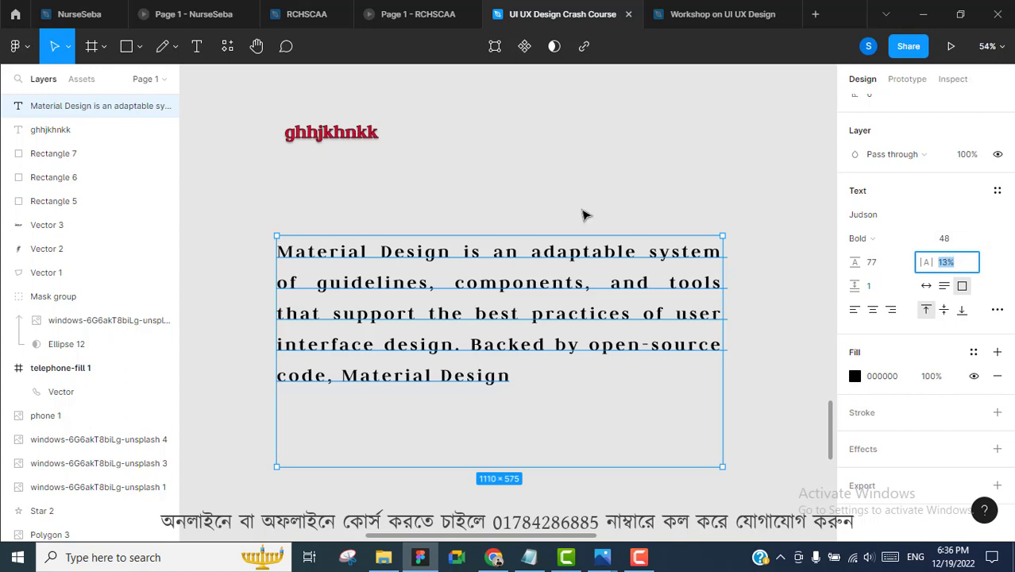
scroll(584, 215, down, 1)
click(103, 52)
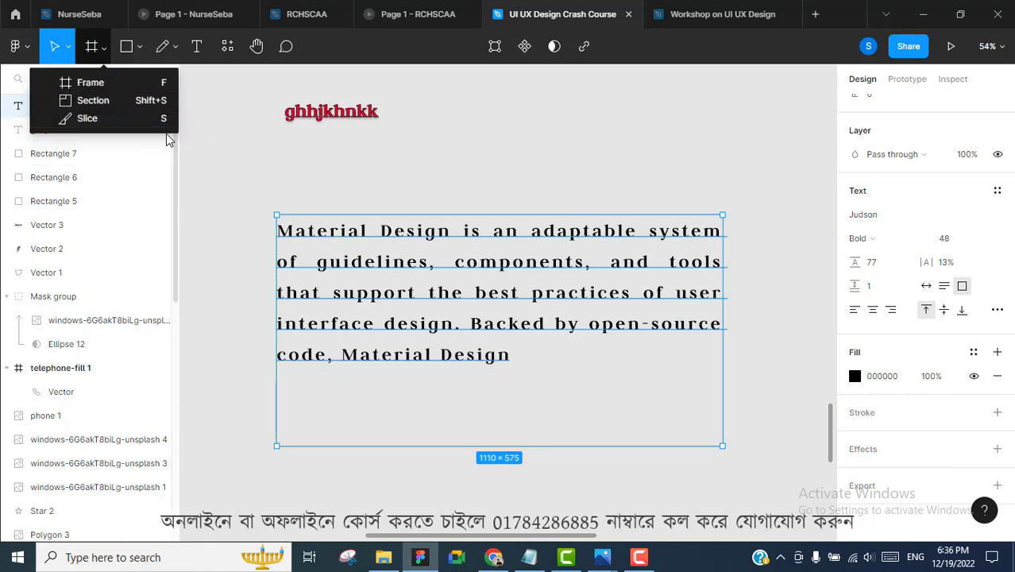
Add a new page to the file, keeping the name Page 2
click(591, 136)
scroll(537, 182, up, 1)
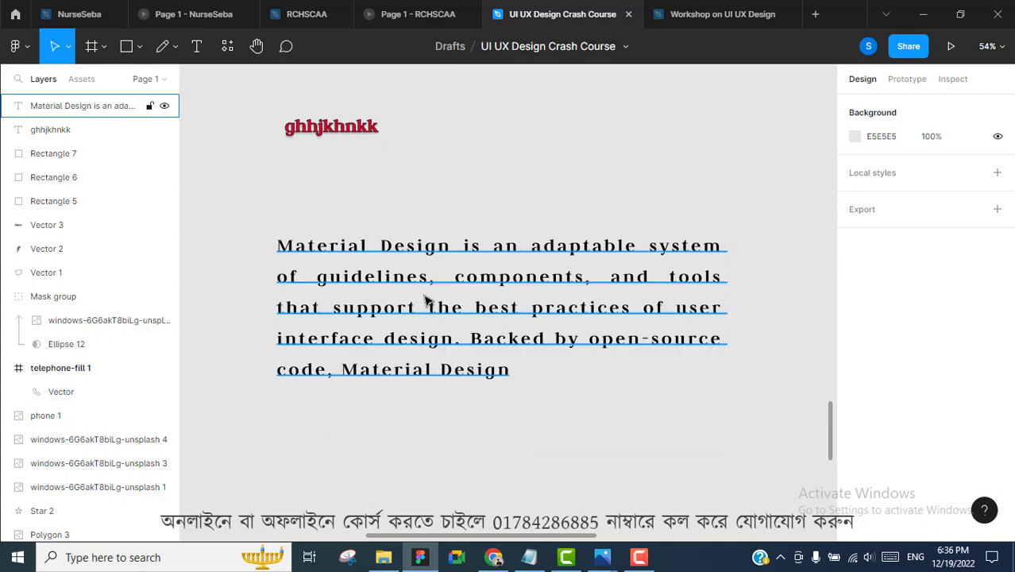
click(164, 79)
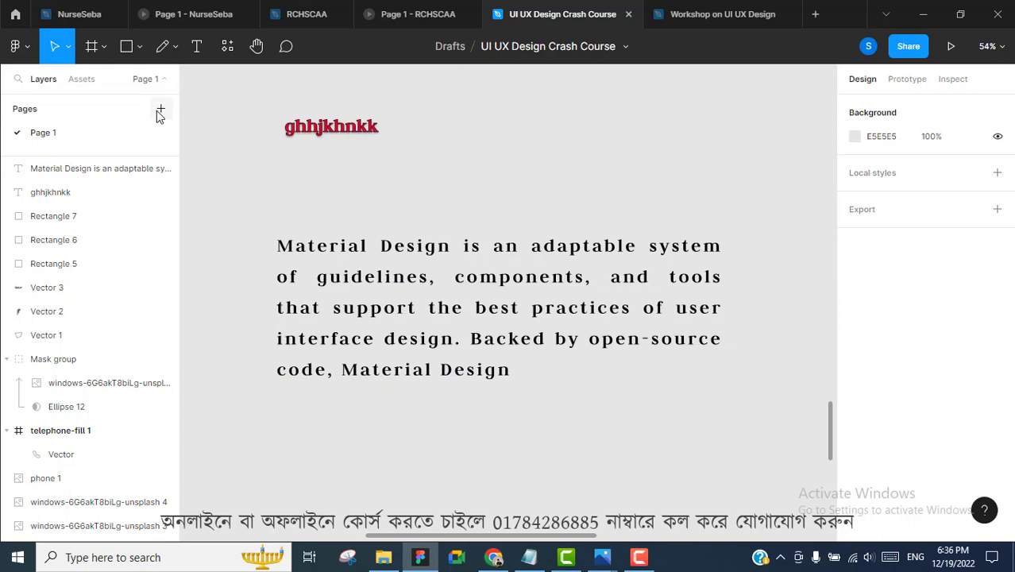
click(159, 111)
click(470, 196)
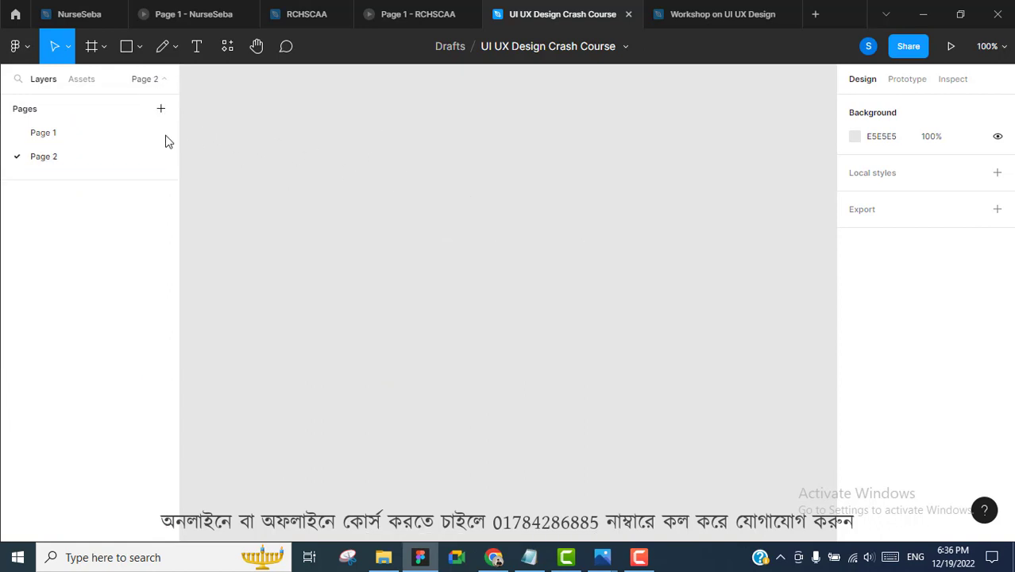
Look over Page 1 briefly, then open the empty Page 2
click(89, 136)
scroll(673, 194, down, 10)
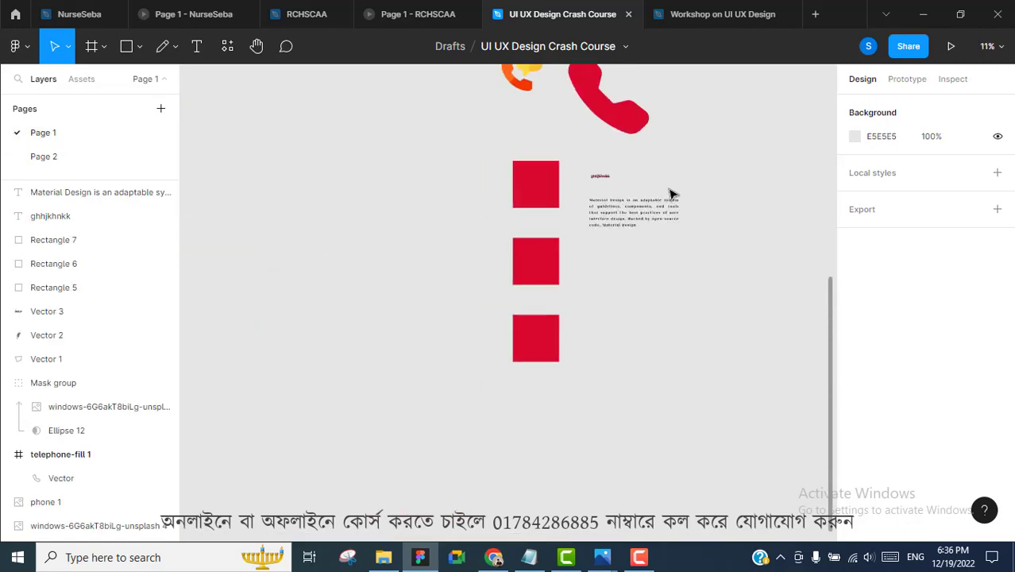
scroll(672, 193, up, 5)
scroll(671, 193, up, 4)
scroll(668, 191, right, 5)
scroll(652, 190, left, 3)
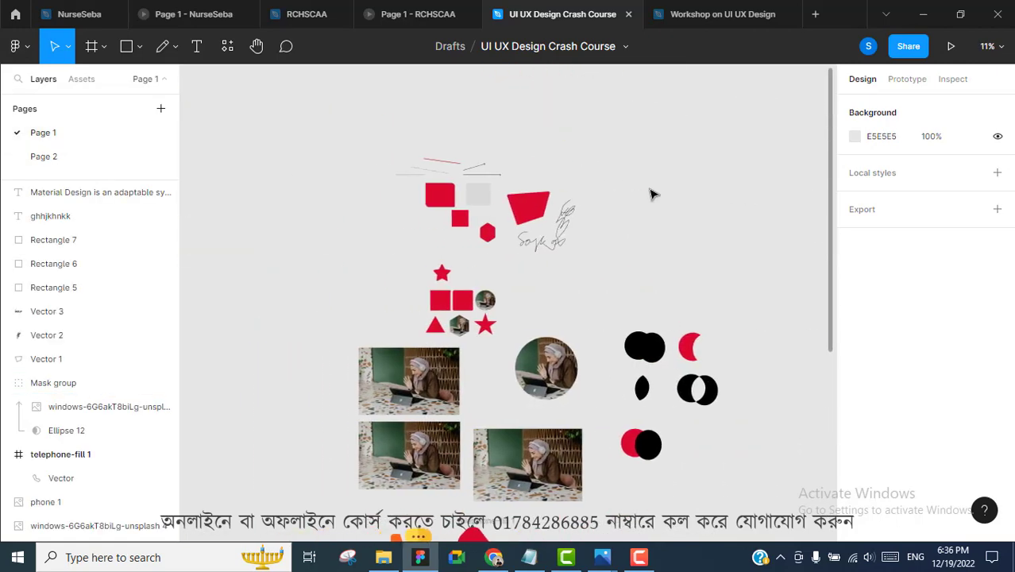
scroll(650, 195, down, 5)
click(69, 157)
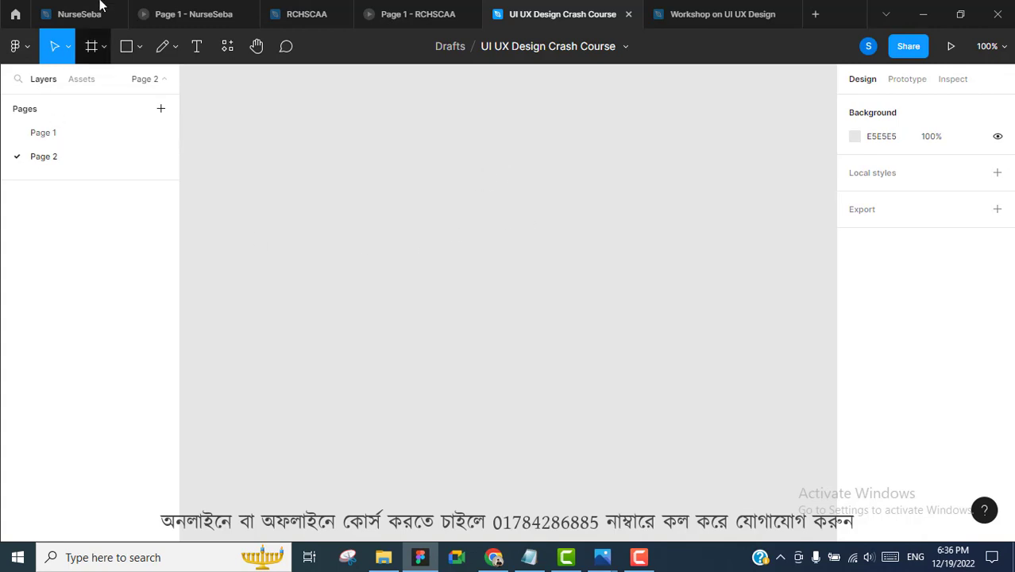
Add a Slide 16:9 frame and stretch its height to 1953
click(108, 32)
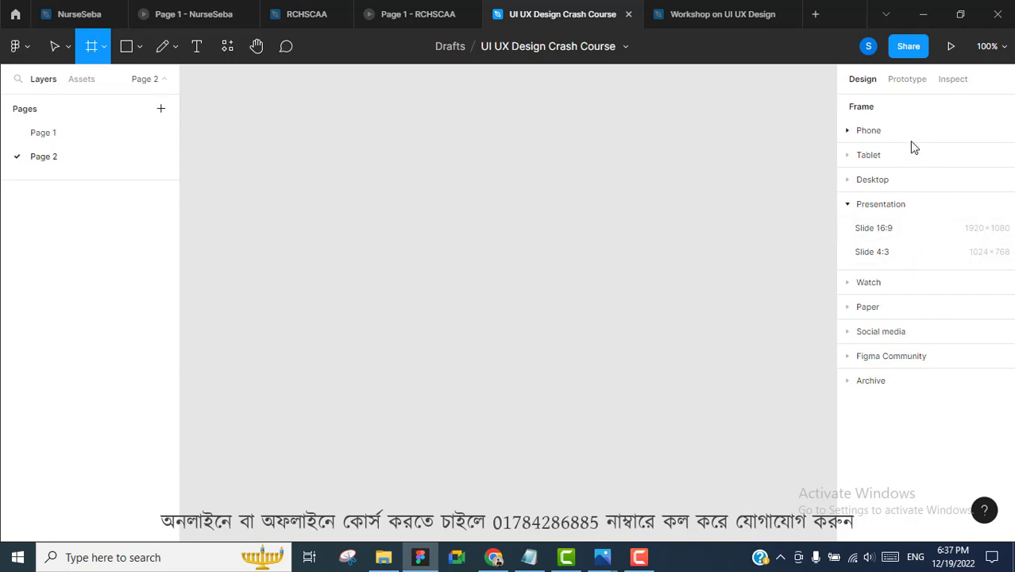
click(884, 229)
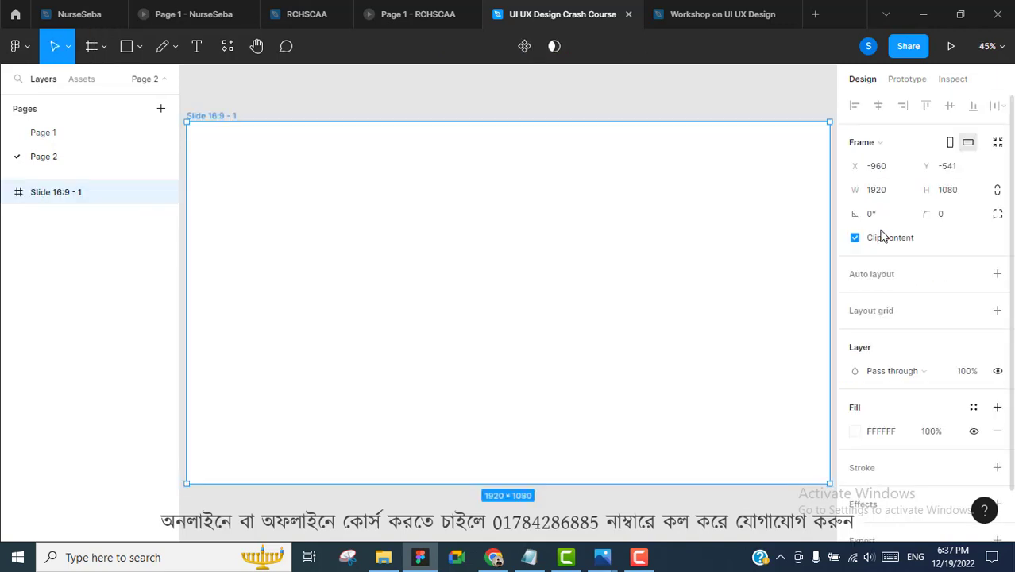
ctrl+scroll(577, 236, down, 3)
scroll(580, 234, down, 2)
scroll(580, 235, up, 2)
drag(546, 306, 547, 480)
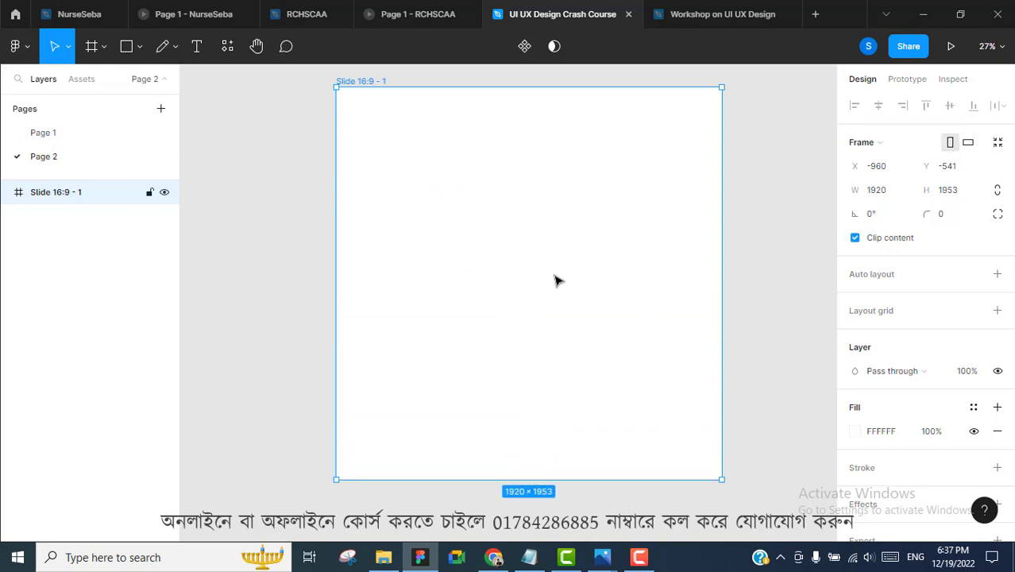
scroll(608, 262, right, 3)
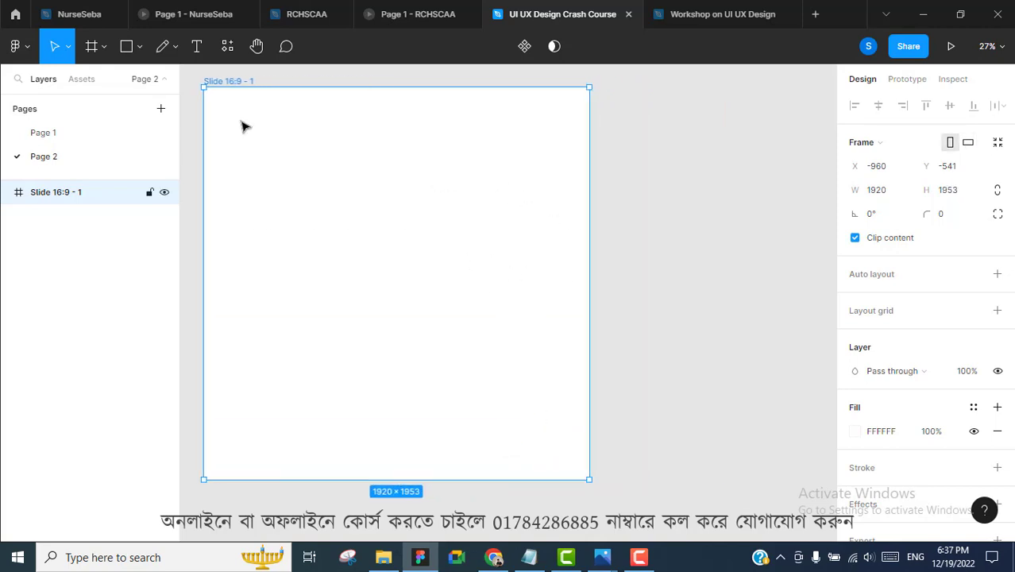
Add a 360×800 Android Large frame and move it up beside the slide's top
click(103, 45)
click(74, 85)
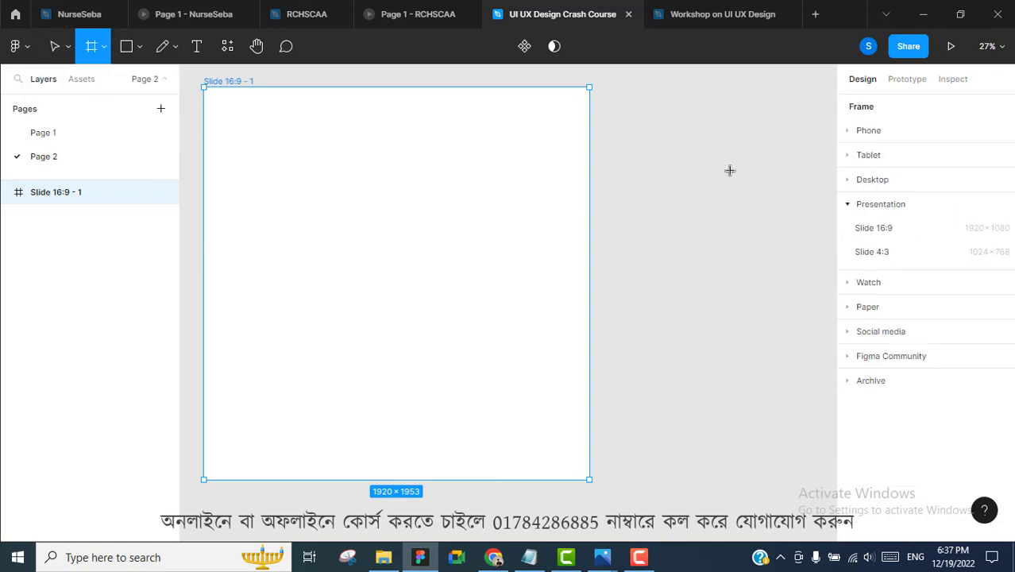
click(857, 135)
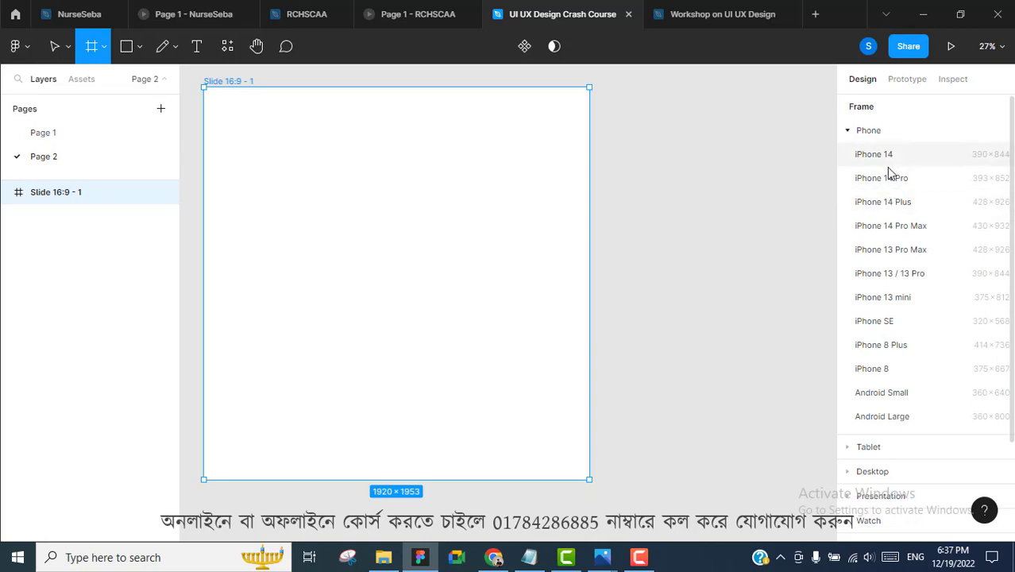
scroll(897, 206, down, 1)
scroll(898, 207, down, 1)
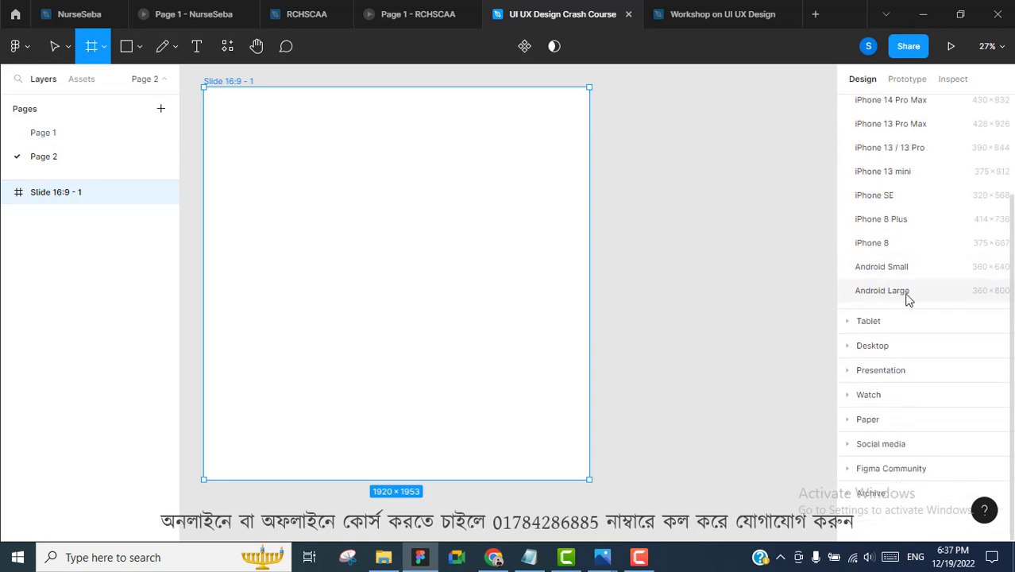
click(882, 291)
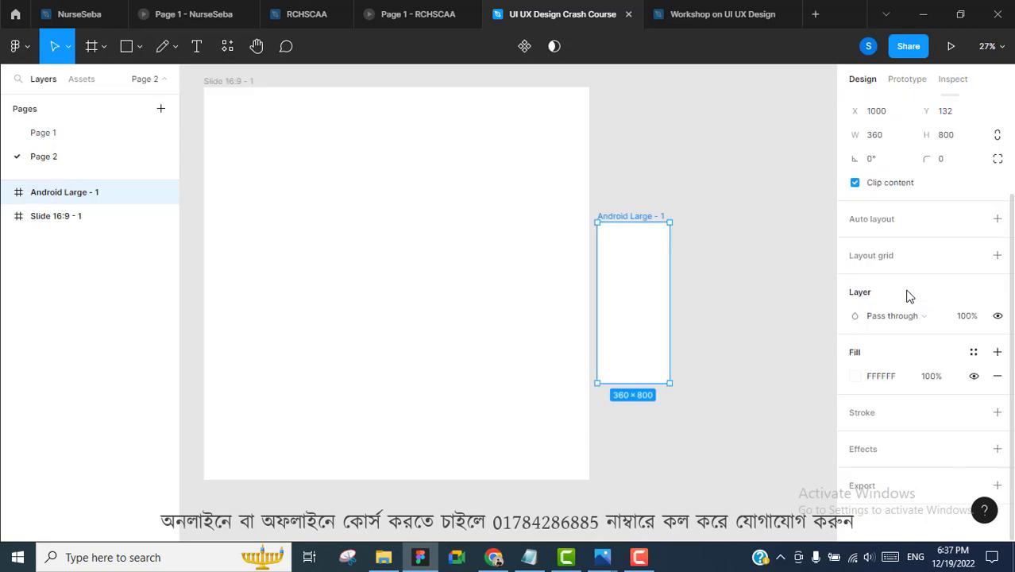
click(641, 209)
drag(641, 215, 675, 83)
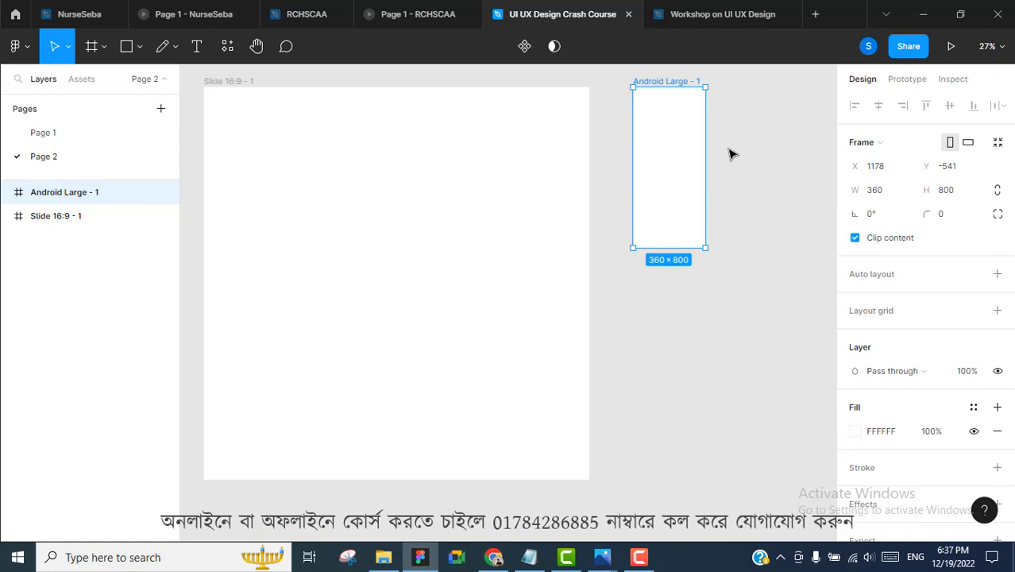
click(313, 16)
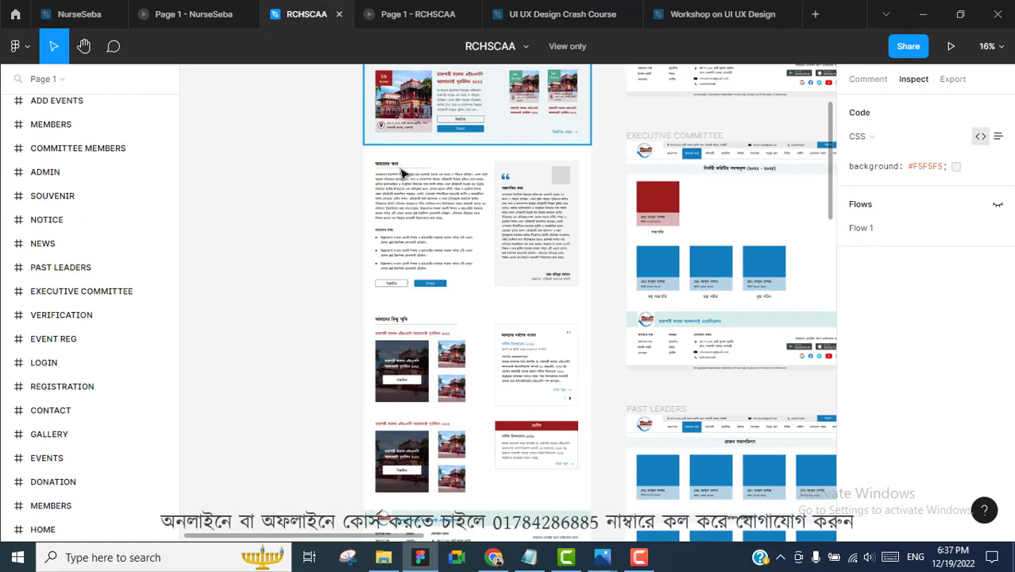
scroll(435, 171, up, 2)
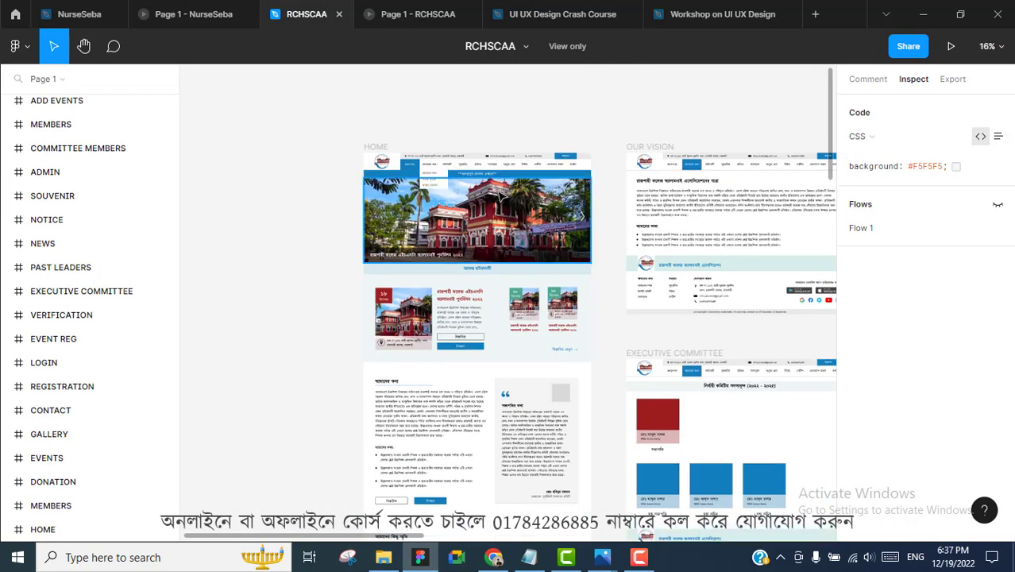
ctrl+scroll(500, 195, up, 3)
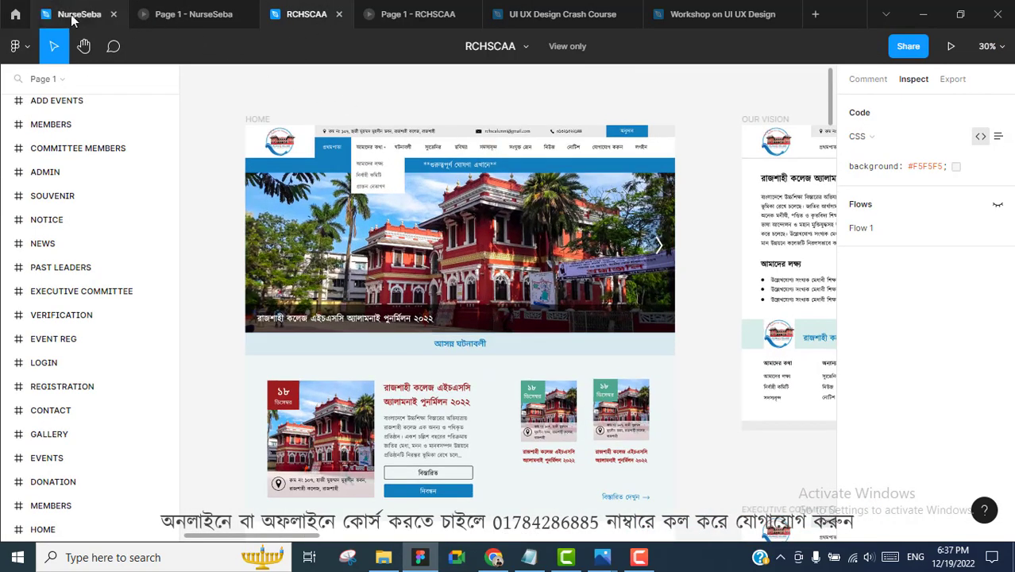
click(79, 14)
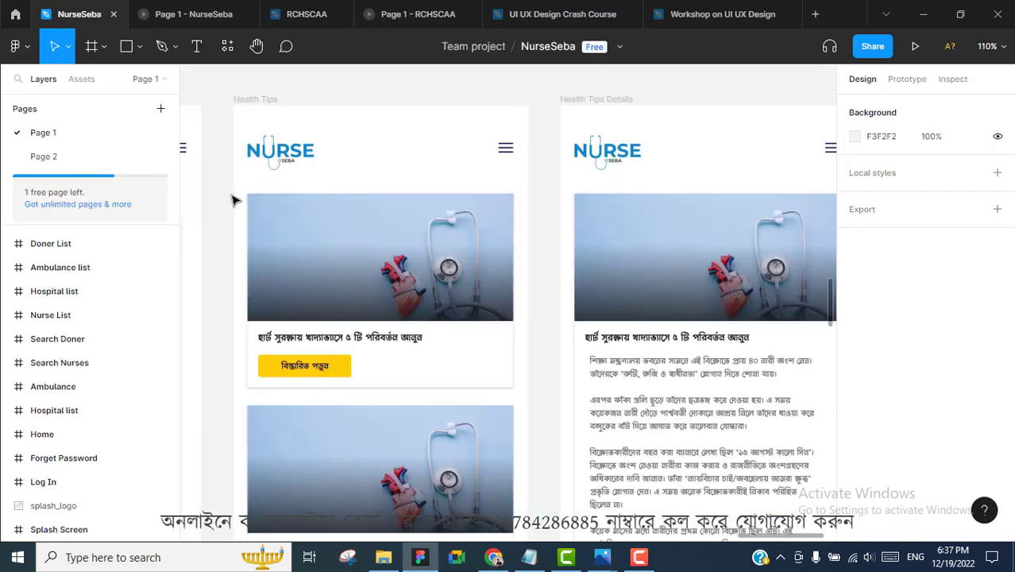
click(265, 101)
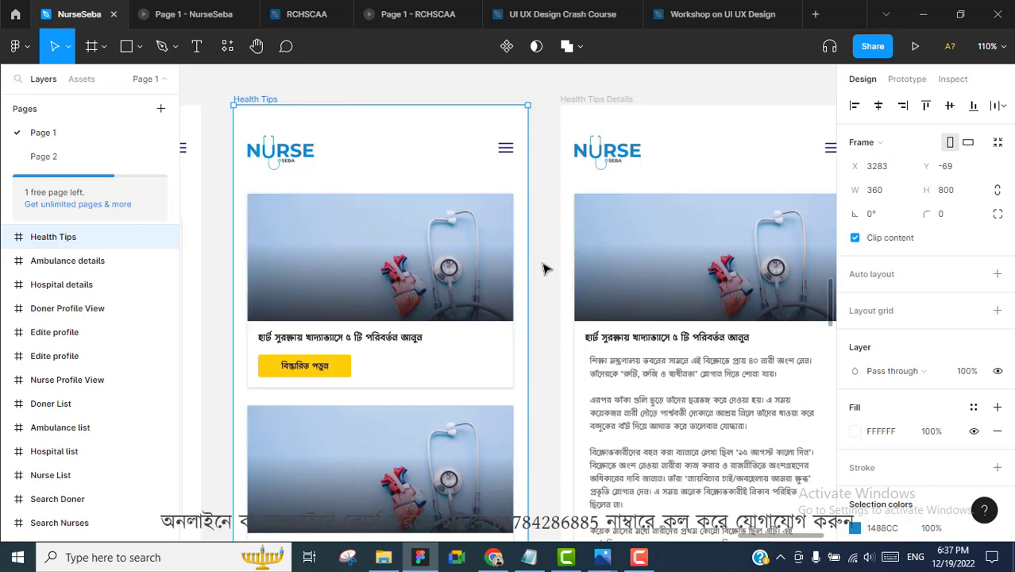
scroll(545, 270, down, 5)
scroll(545, 278, left, 5)
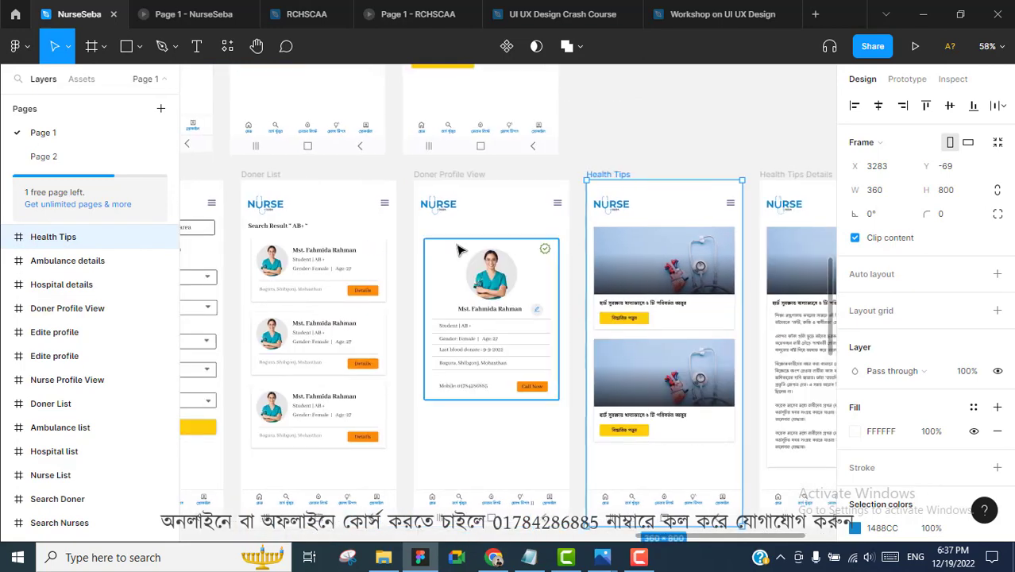
click(685, 22)
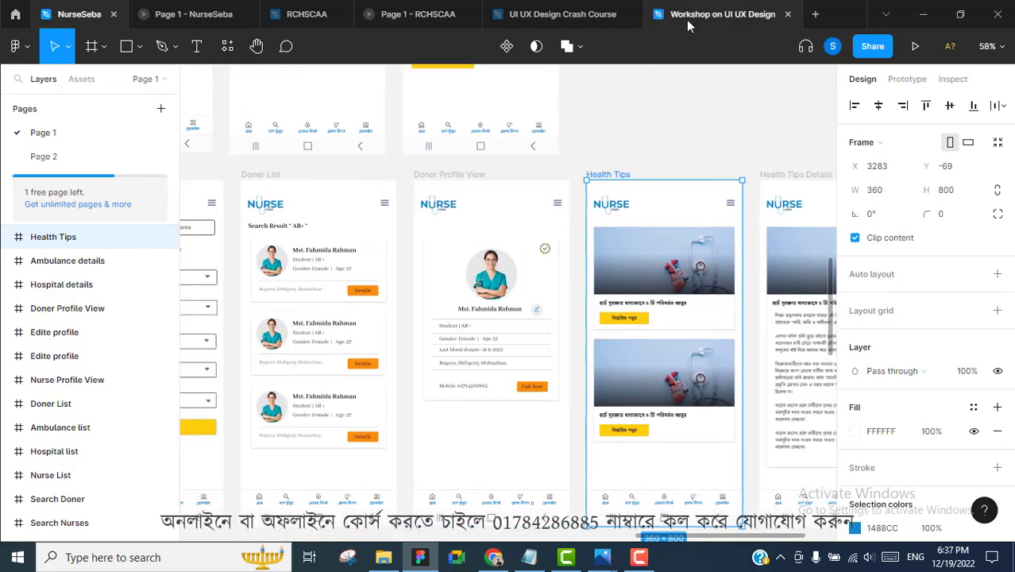
click(558, 14)
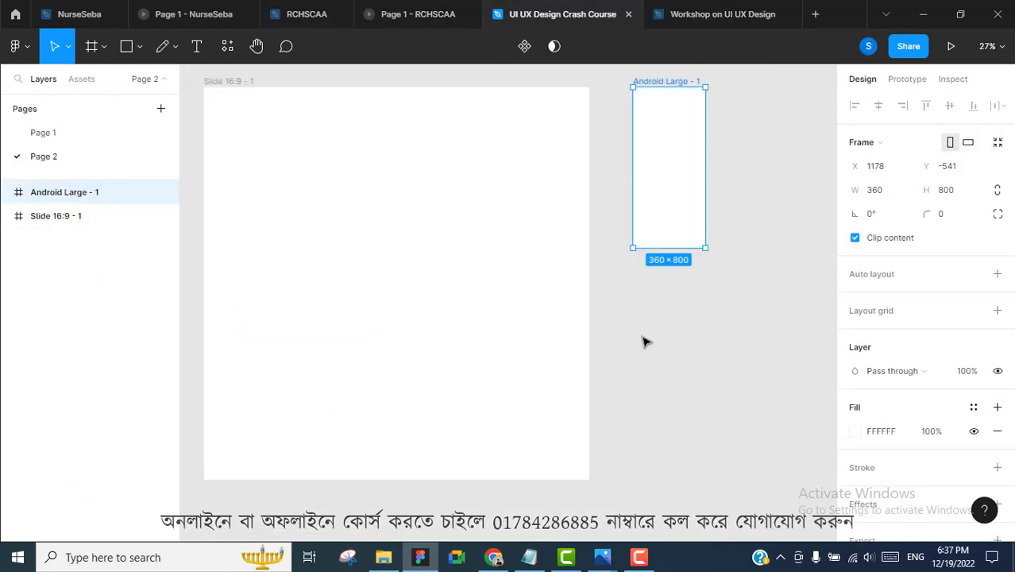